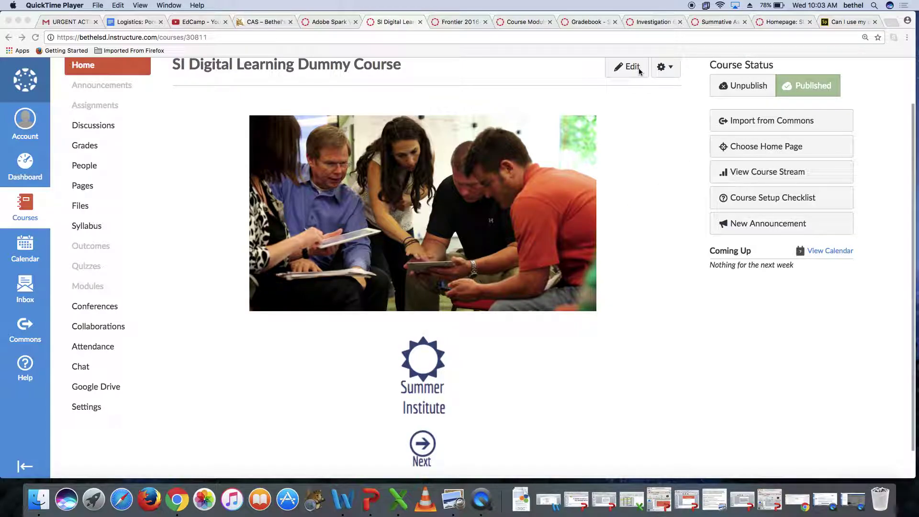
- Open the Welcome to Summer Institute 2017 home page for editing
{"action": "scroll", "coordinate": [641, 74], "scroll_direction": "up", "scroll_amount": 2}
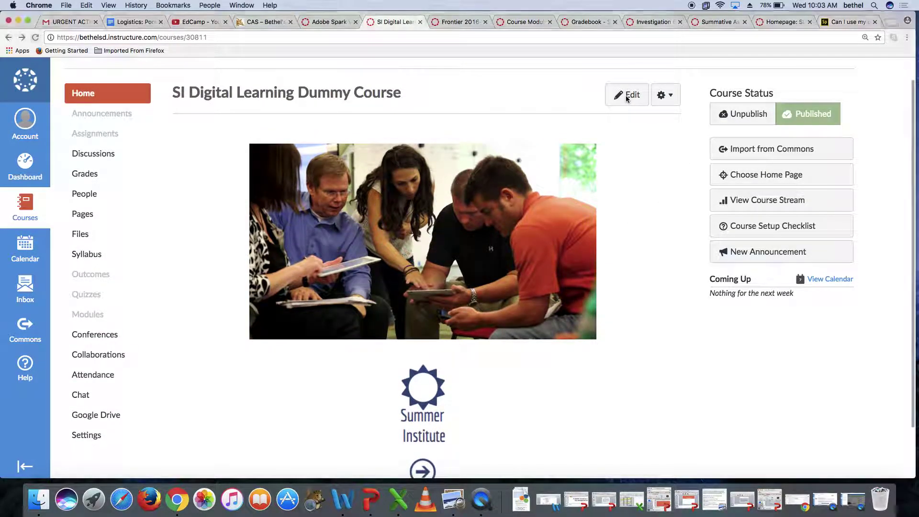
{"action": "left_click", "coordinate": [626, 97]}
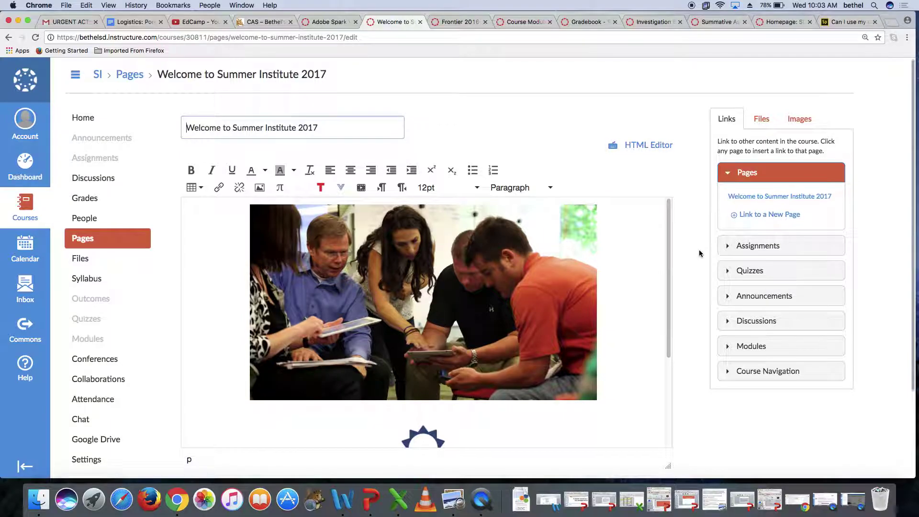
{"action": "scroll", "coordinate": [698, 253], "scroll_direction": "down", "scroll_amount": 1}
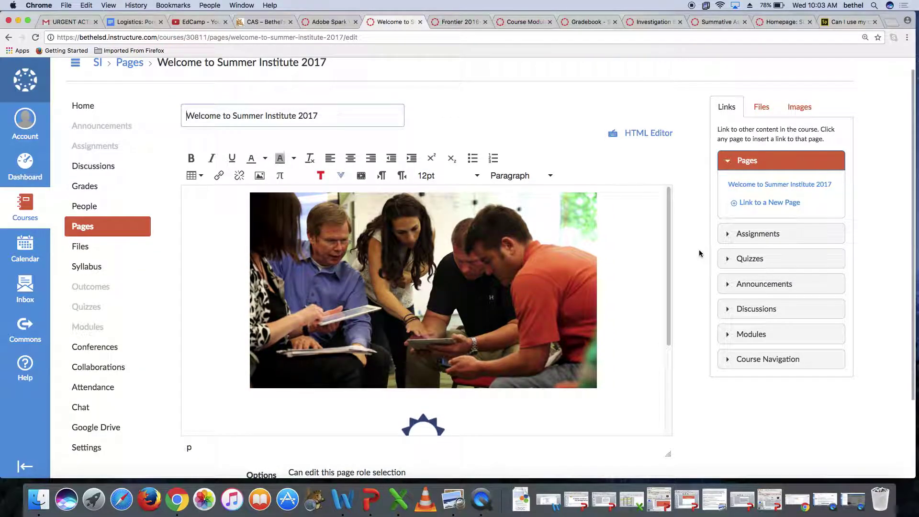
{"action": "scroll", "coordinate": [698, 253], "scroll_direction": "down", "scroll_amount": 5}
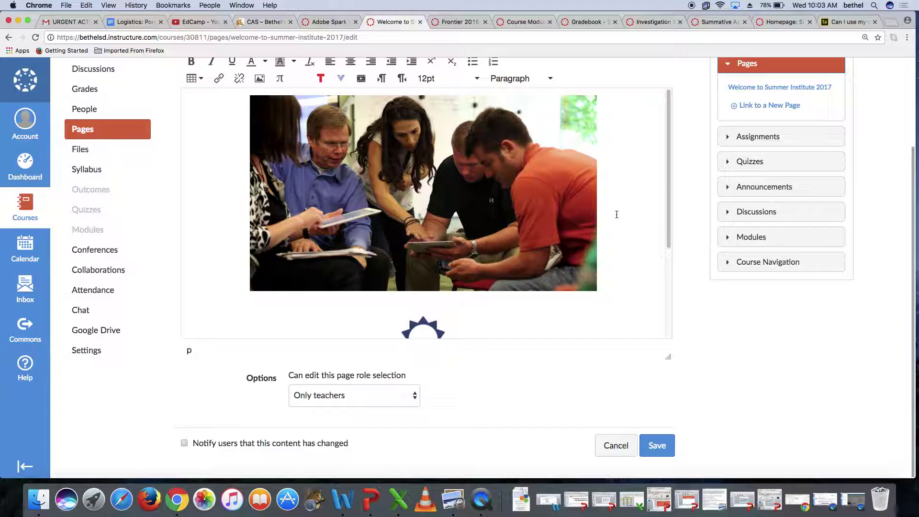
{"action": "scroll", "coordinate": [620, 215], "scroll_direction": "up", "scroll_amount": 5}
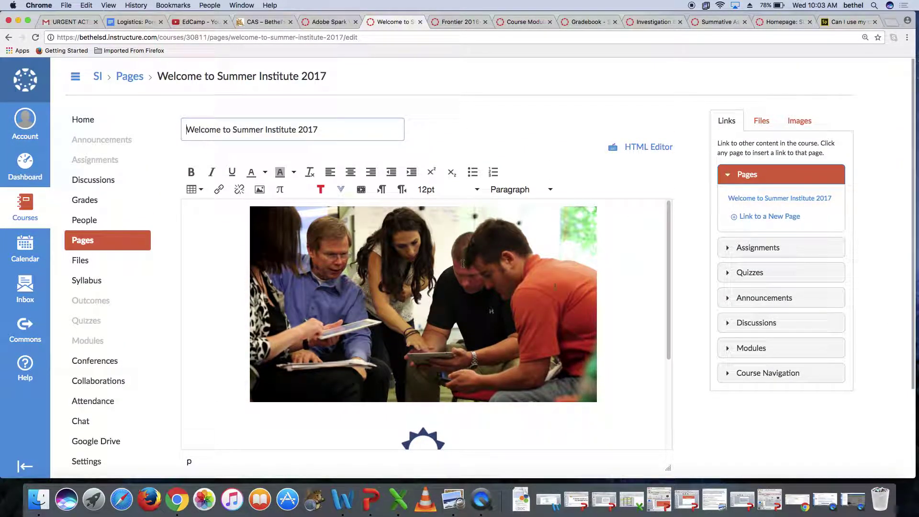
- Try selecting the group photo, viewing its shortcut menu, and deleting it
{"action": "left_click", "coordinate": [577, 322]}
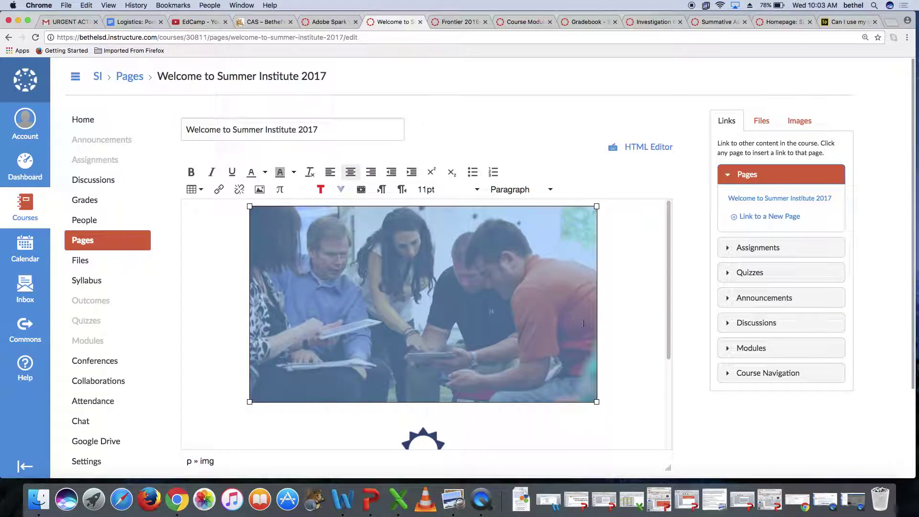
{"action": "left_click", "coordinate": [622, 325]}
{"action": "scroll", "coordinate": [622, 324], "scroll_direction": "down", "scroll_amount": 3}
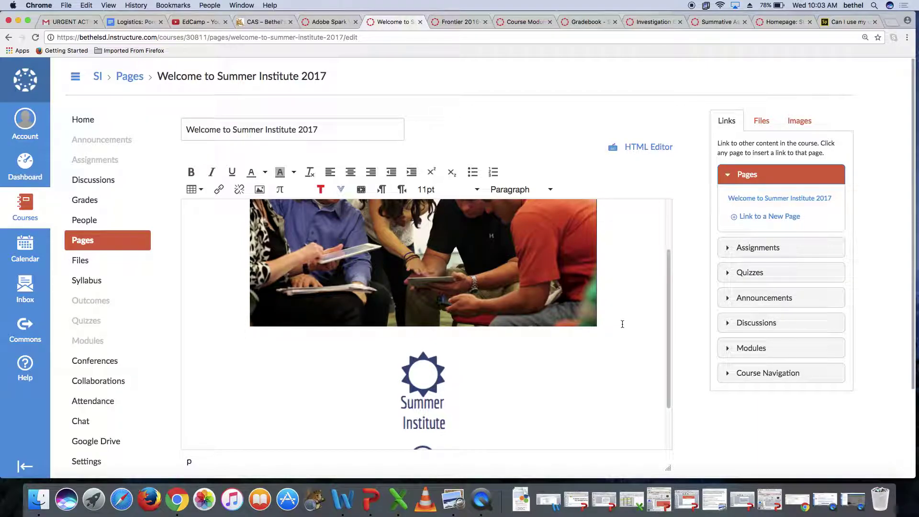
{"action": "right_click", "coordinate": [514, 291]}
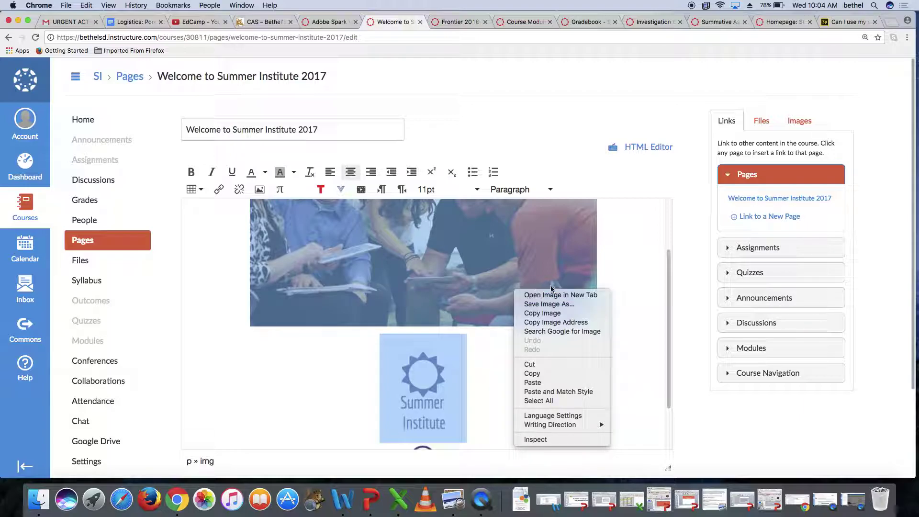
{"action": "left_click", "coordinate": [623, 275]}
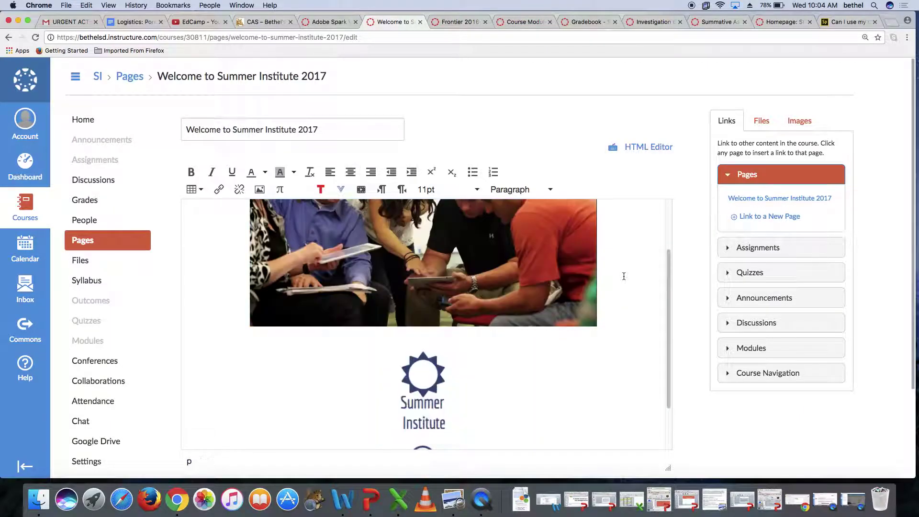
{"action": "left_click", "coordinate": [623, 276]}
{"action": "key", "text": "BackSpace"}
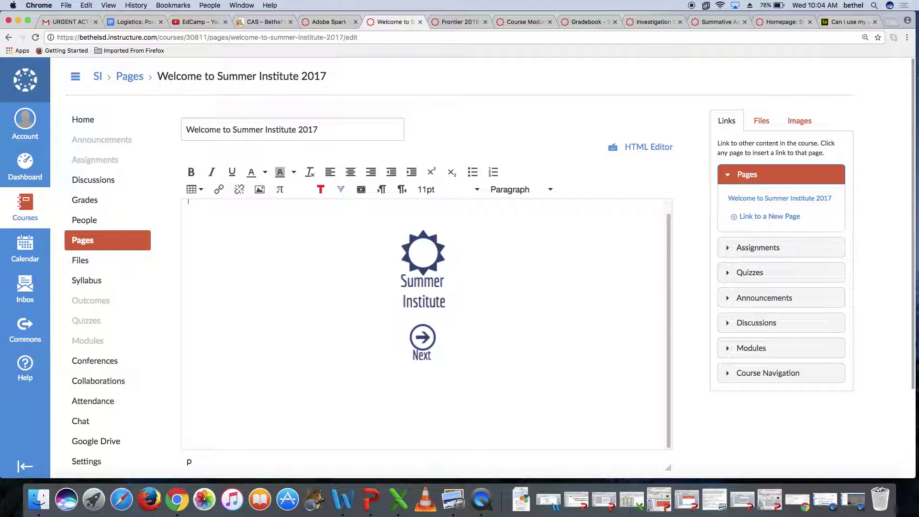
{"action": "key", "text": "super+z"}
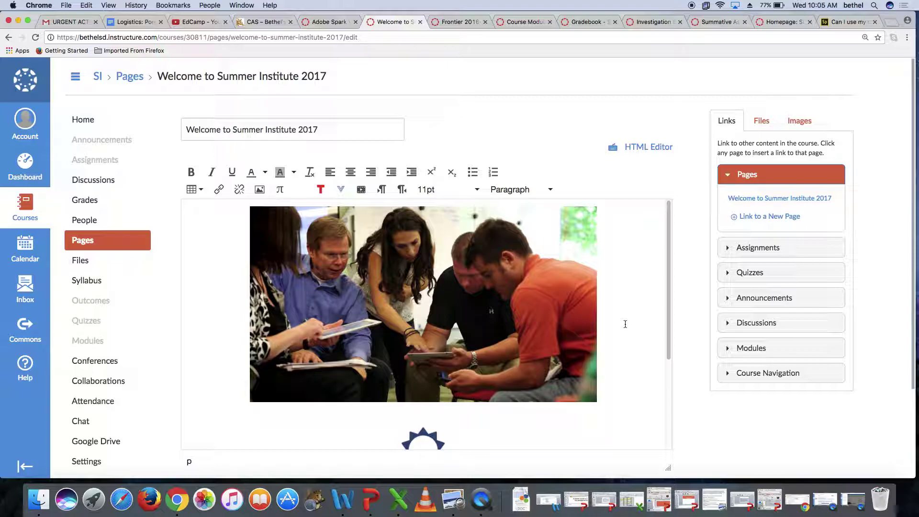
- Delete the group photo, then browse the Embed Image Flickr tab and close it unused
{"action": "left_click", "coordinate": [571, 317]}
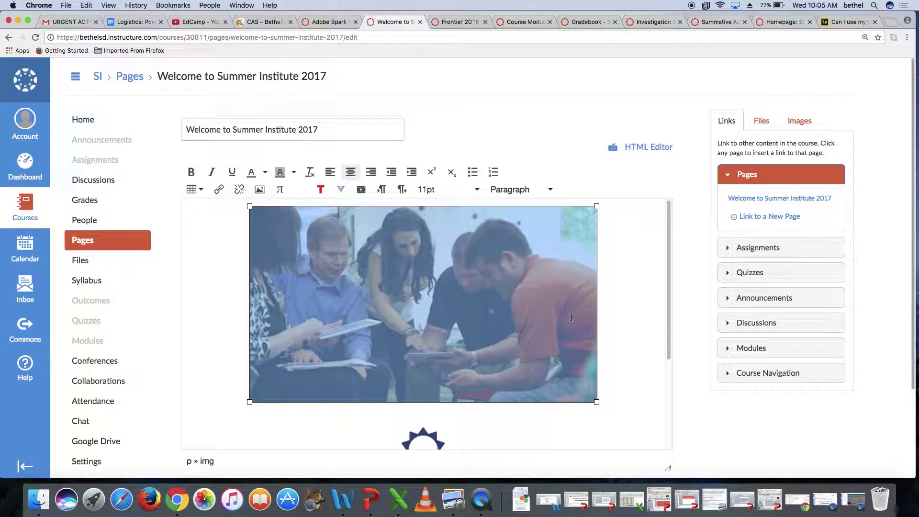
{"action": "key", "text": "BackSpace"}
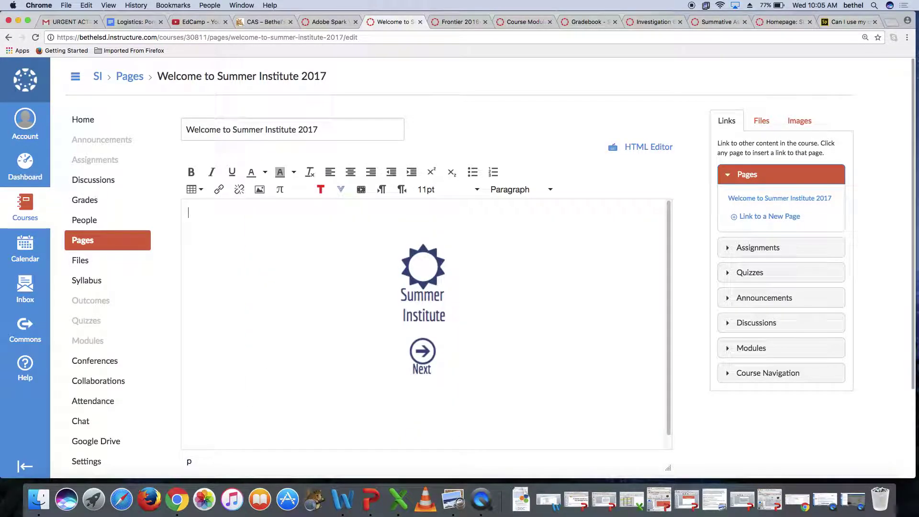
{"action": "left_click", "coordinate": [260, 192]}
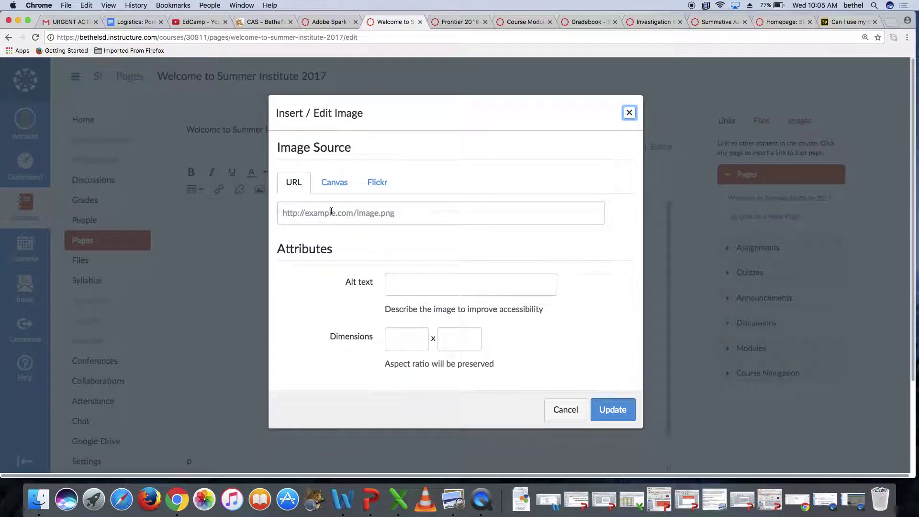
{"action": "scroll", "coordinate": [337, 191], "scroll_direction": "down", "scroll_amount": 5}
{"action": "scroll", "coordinate": [337, 189], "scroll_direction": "up", "scroll_amount": 4}
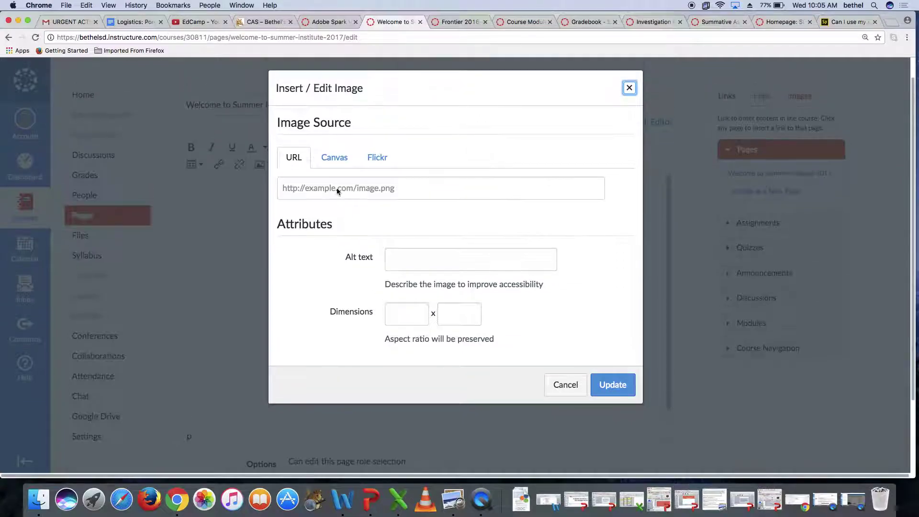
{"action": "left_click", "coordinate": [377, 158]}
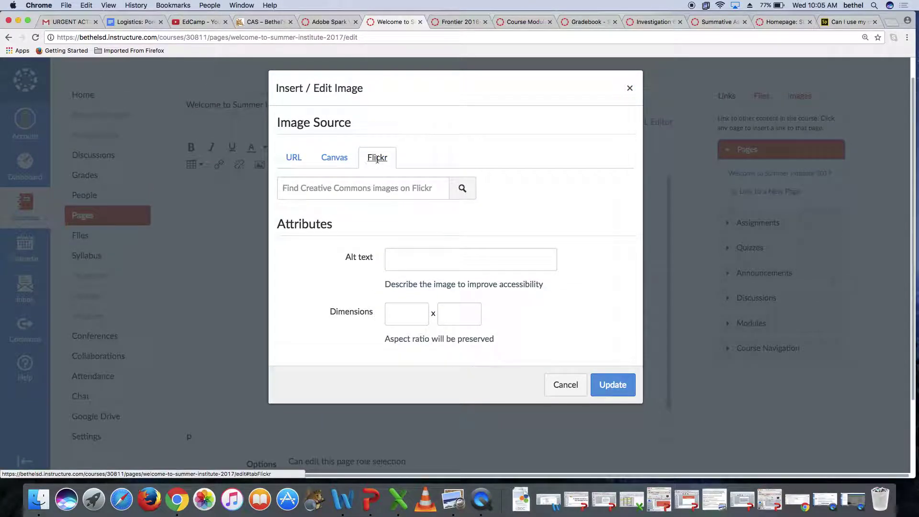
{"action": "left_click", "coordinate": [630, 89]}
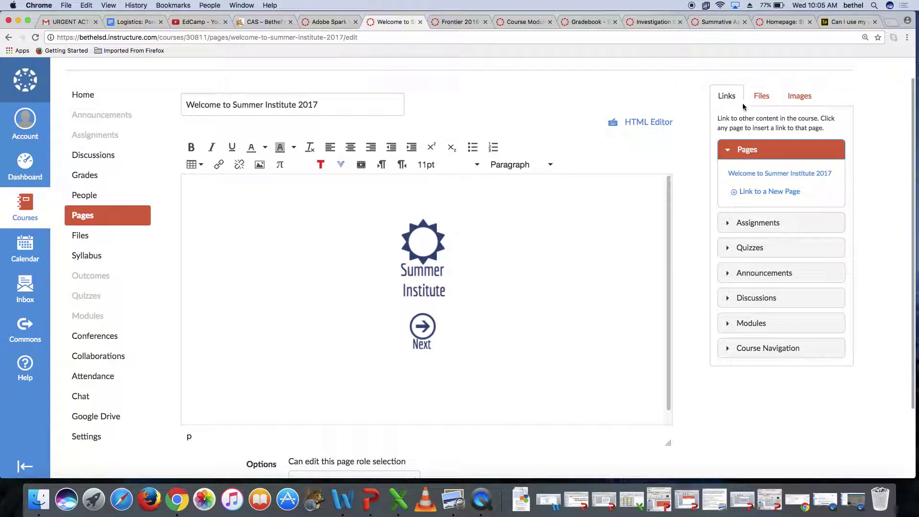
- Start a new image upload to course files from the Images panel, cancelling the file picker
{"action": "left_click", "coordinate": [792, 102]}
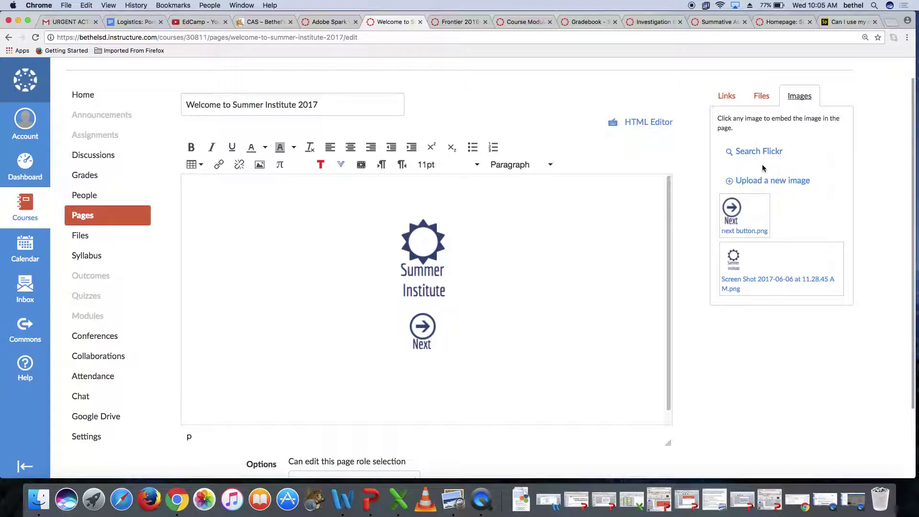
{"action": "left_click", "coordinate": [765, 183]}
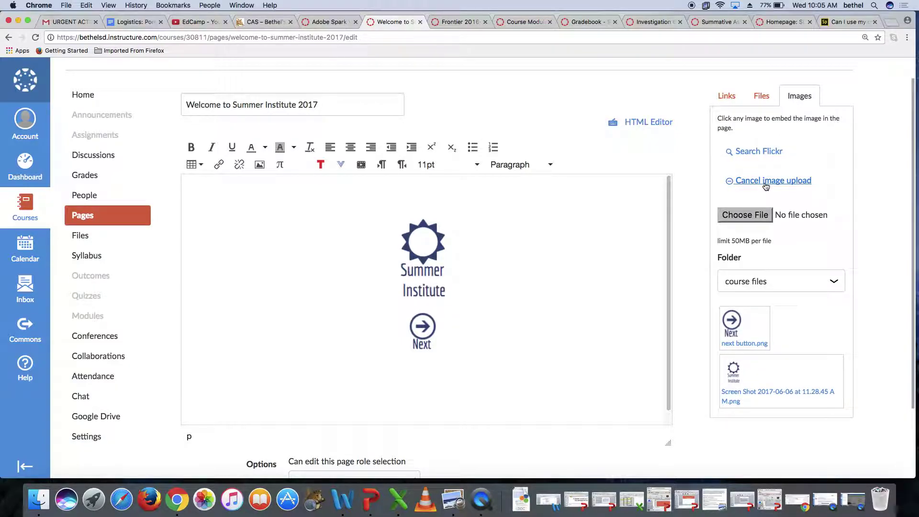
{"action": "left_click", "coordinate": [755, 216]}
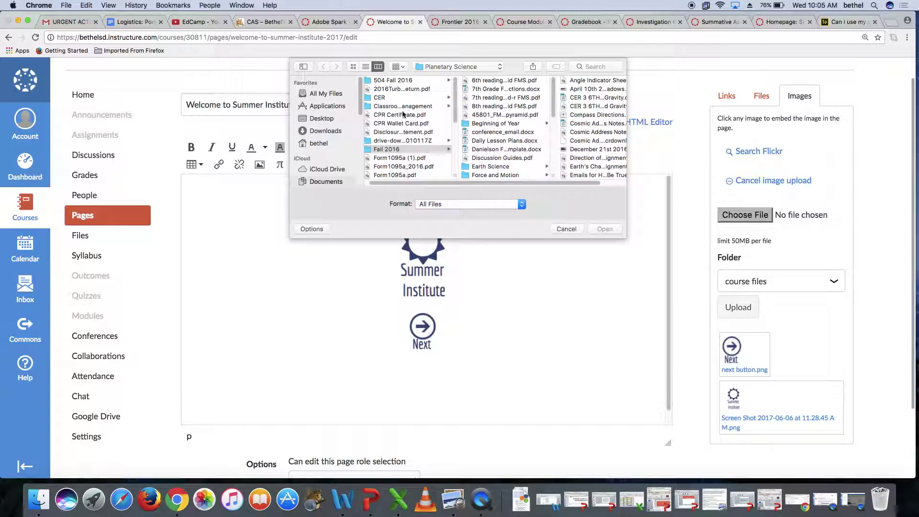
{"action": "scroll", "coordinate": [302, 124], "scroll_direction": "down", "scroll_amount": 4}
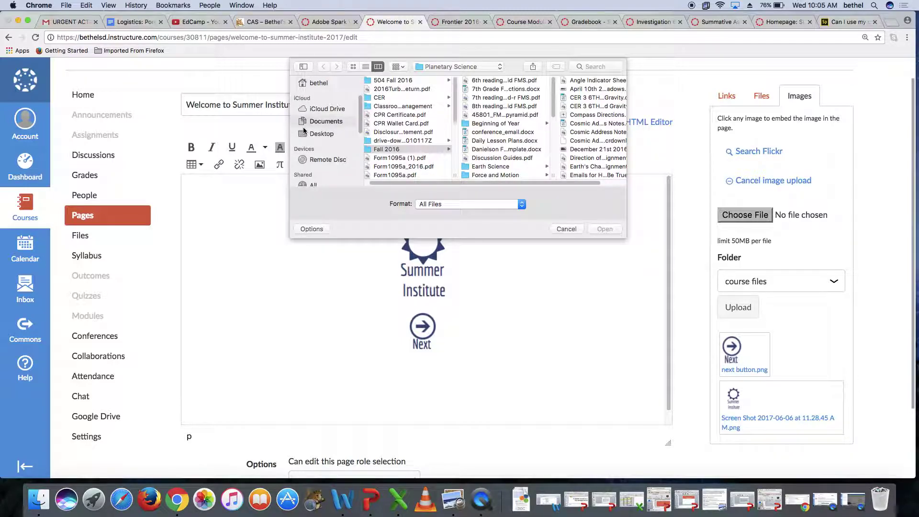
{"action": "scroll", "coordinate": [304, 131], "scroll_direction": "up", "scroll_amount": 5}
{"action": "left_click", "coordinate": [565, 228]}
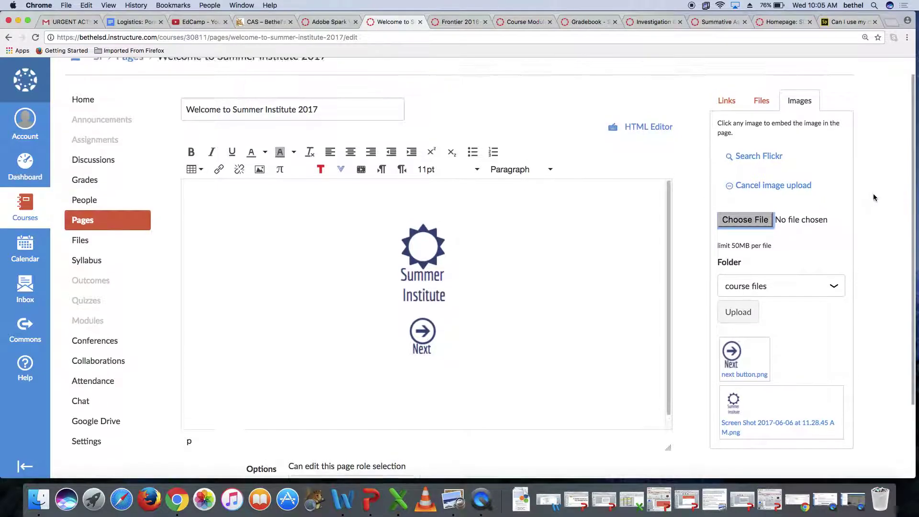
{"action": "scroll", "coordinate": [873, 194], "scroll_direction": "up", "scroll_amount": 1}
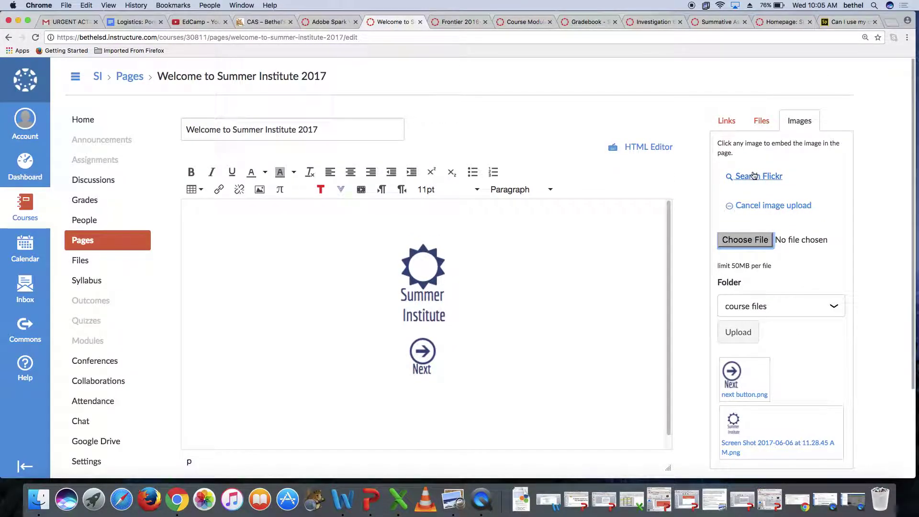
{"action": "left_click", "coordinate": [474, 209]}
- Restart the image upload and choose Sun Data Group 1.jpg from the computer
{"action": "left_click", "coordinate": [761, 122]}
{"action": "left_click", "coordinate": [798, 122]}
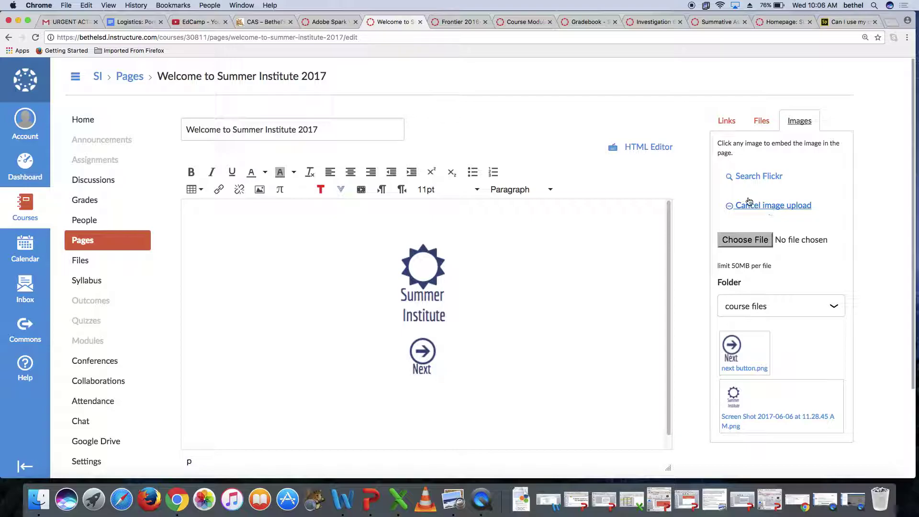
{"action": "left_click", "coordinate": [736, 209]}
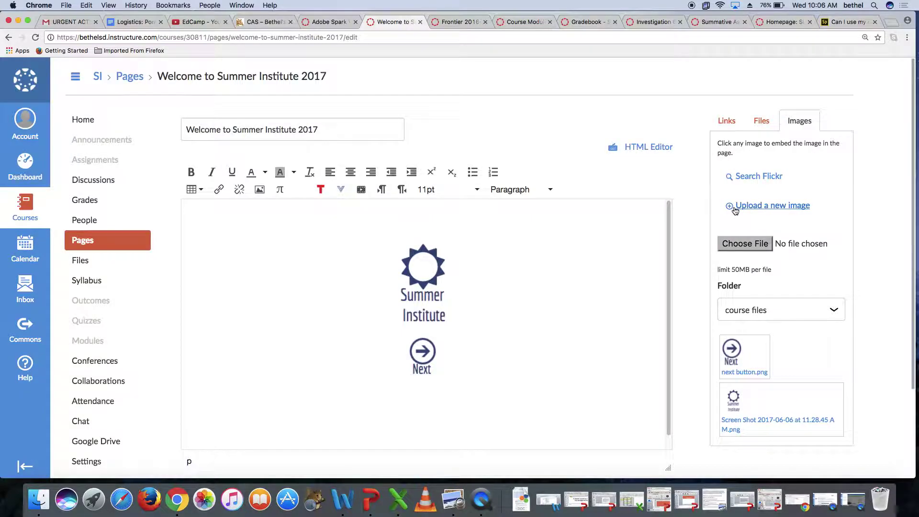
{"action": "left_click", "coordinate": [789, 206]}
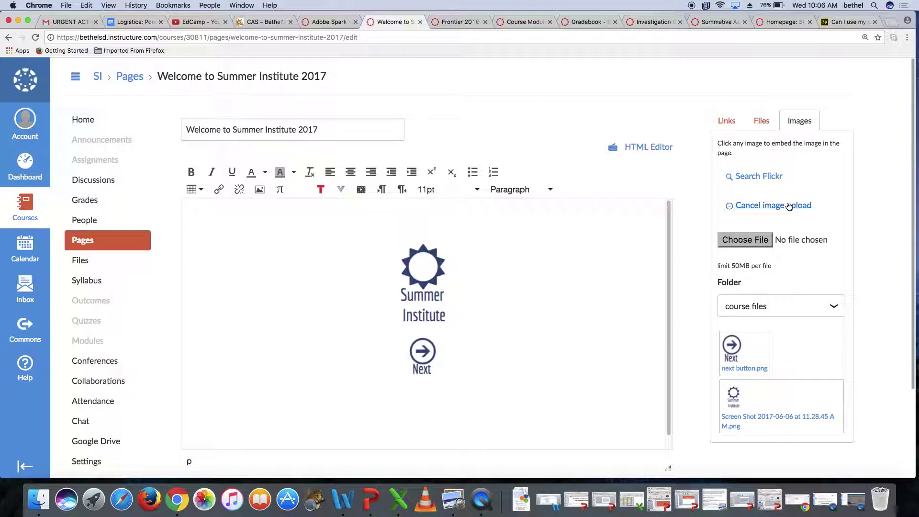
{"action": "left_click", "coordinate": [752, 239]}
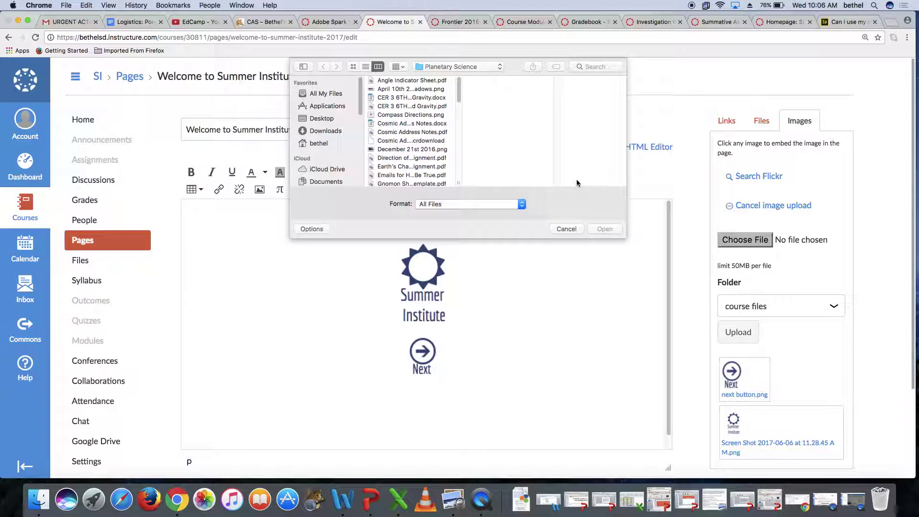
{"action": "scroll", "coordinate": [417, 136], "scroll_direction": "down", "scroll_amount": 10}
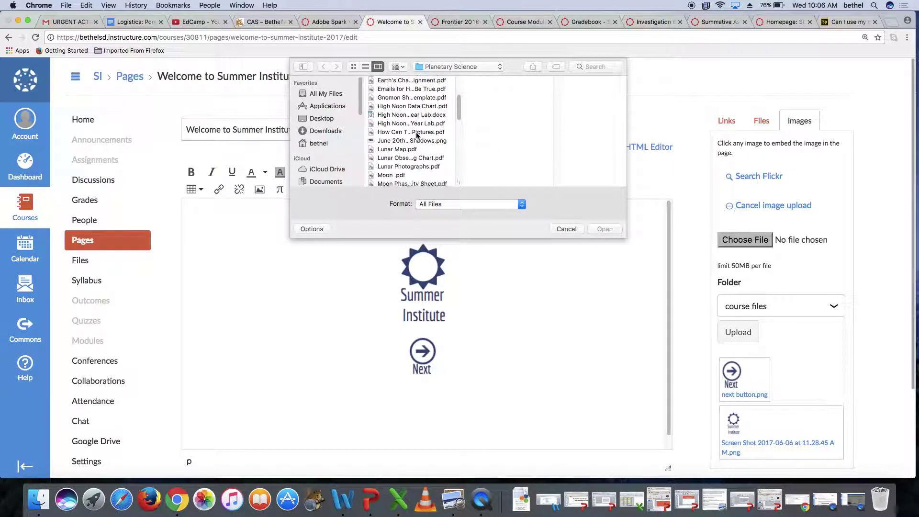
{"action": "scroll", "coordinate": [416, 136], "scroll_direction": "up", "scroll_amount": 5}
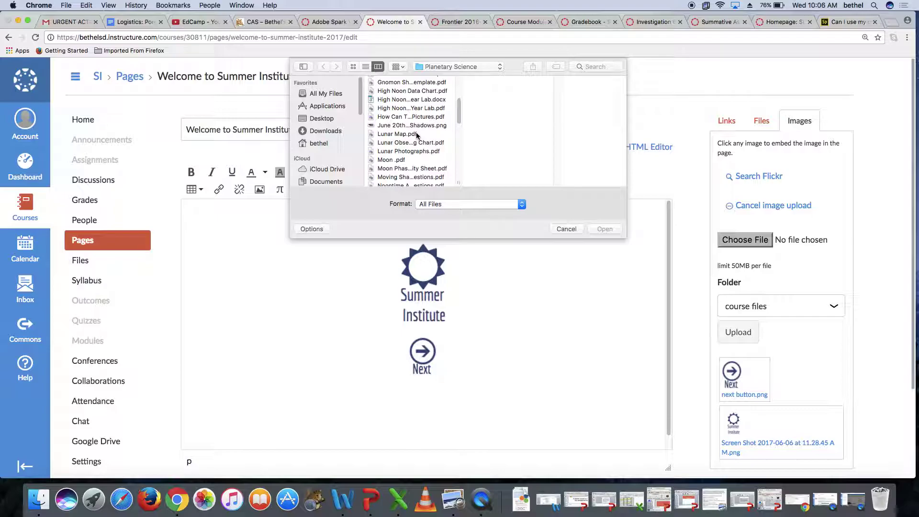
{"action": "scroll", "coordinate": [416, 135], "scroll_direction": "down", "scroll_amount": 4}
{"action": "scroll", "coordinate": [417, 136], "scroll_direction": "down", "scroll_amount": 3}
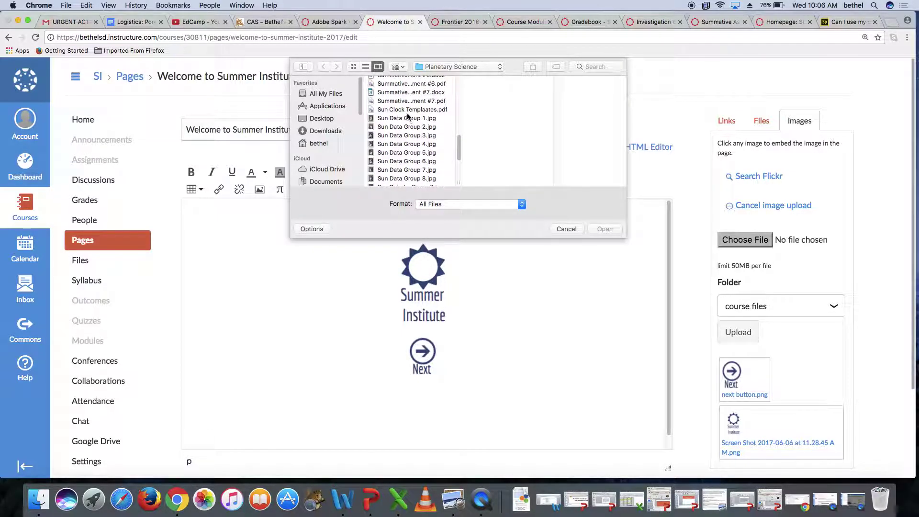
{"action": "left_click", "coordinate": [407, 118]}
{"action": "left_click", "coordinate": [605, 229]}
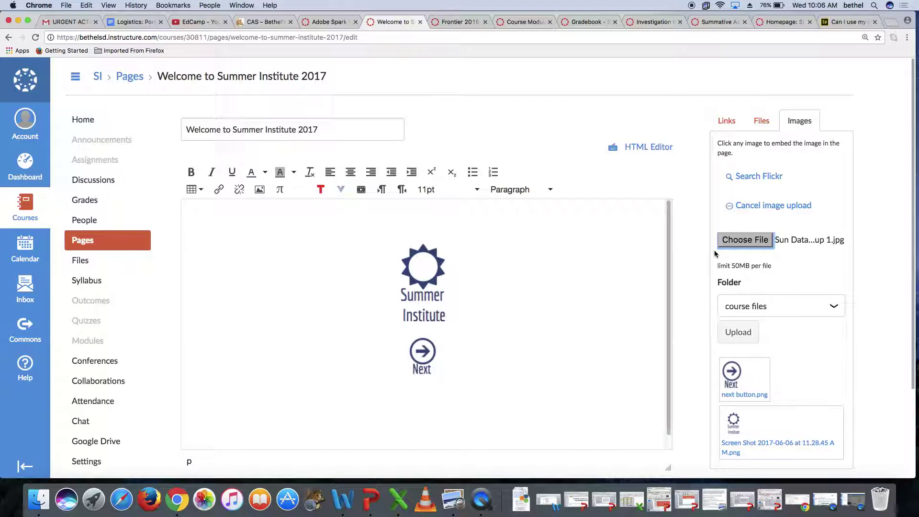
- Upload Sun Data Group 1.jpg and embed it at the top of the page
{"action": "scroll", "coordinate": [750, 254], "scroll_direction": "down", "scroll_amount": 2}
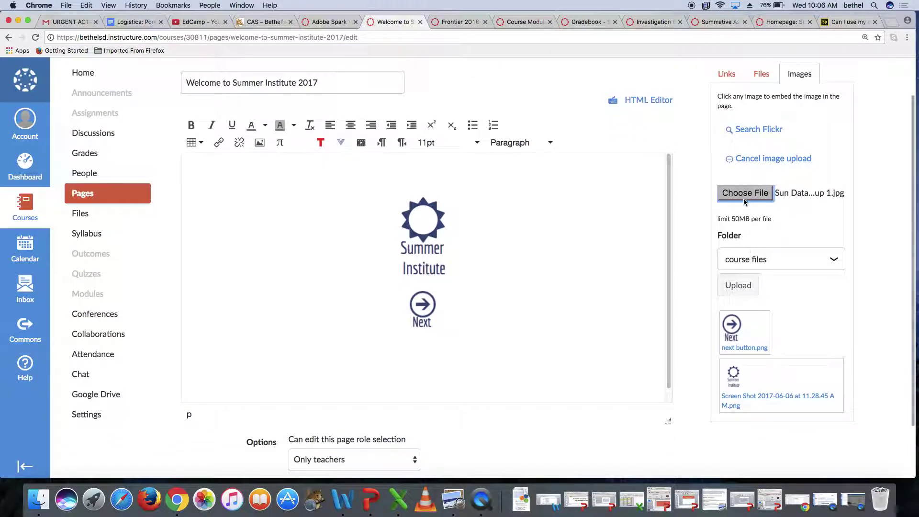
{"action": "scroll", "coordinate": [753, 321], "scroll_direction": "down", "scroll_amount": 3}
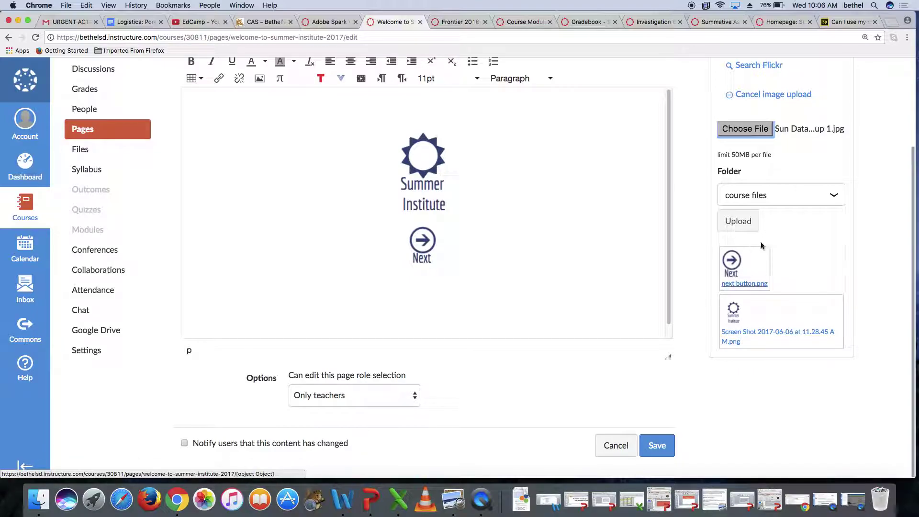
{"action": "left_click", "coordinate": [747, 222]}
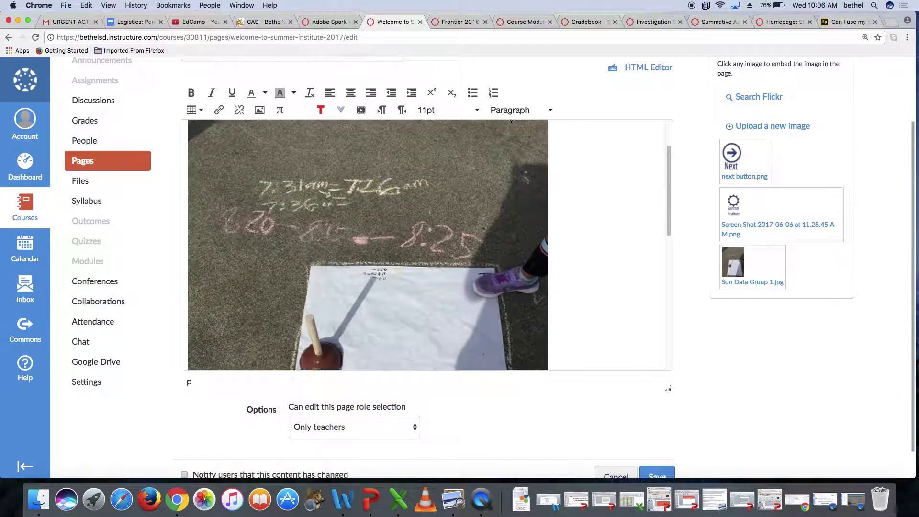
{"action": "scroll", "coordinate": [511, 124], "scroll_direction": "down", "scroll_amount": 3}
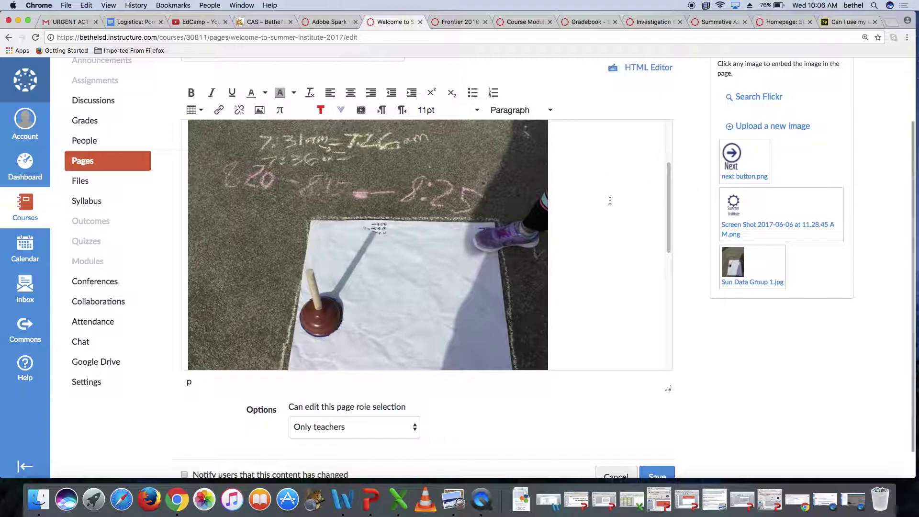
{"action": "scroll", "coordinate": [610, 200], "scroll_direction": "down", "scroll_amount": 3}
{"action": "scroll", "coordinate": [610, 201], "scroll_direction": "down", "scroll_amount": 1}
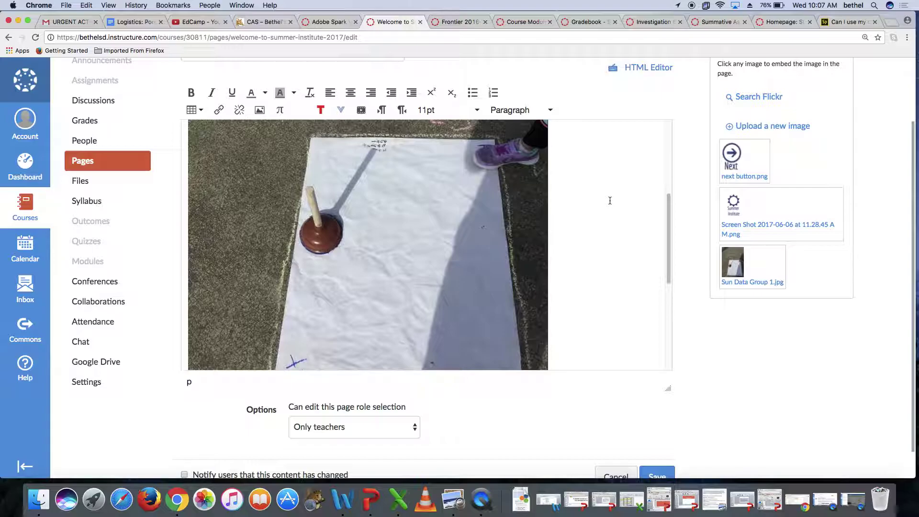
{"action": "scroll", "coordinate": [610, 201], "scroll_direction": "down", "scroll_amount": 8}
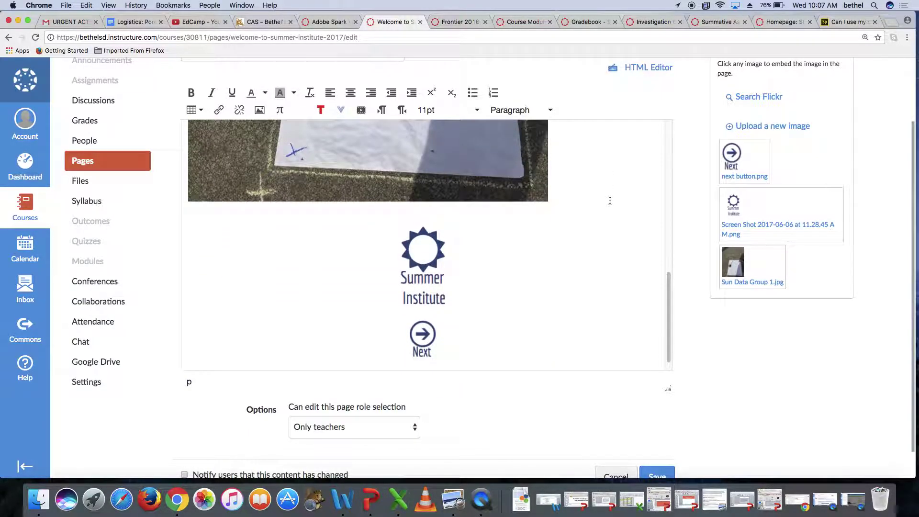
{"action": "scroll", "coordinate": [610, 201], "scroll_direction": "up", "scroll_amount": 6}
{"action": "scroll", "coordinate": [609, 201], "scroll_direction": "up", "scroll_amount": 1}
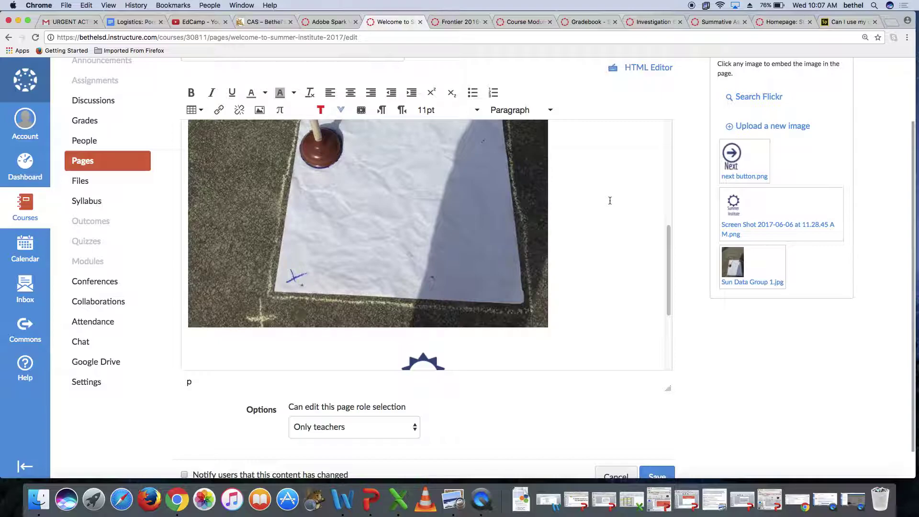
- Resize the embedded plunger photo to a smaller size
{"action": "left_click", "coordinate": [520, 235]}
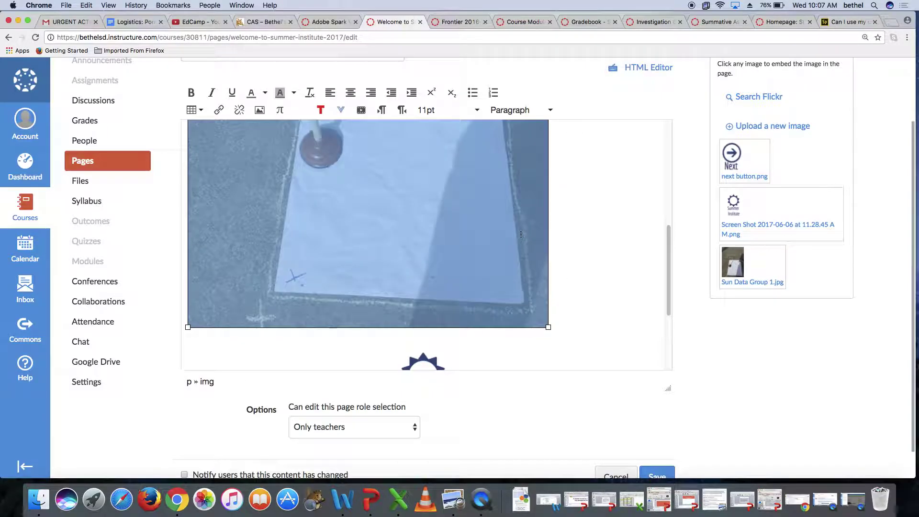
{"action": "left_click_drag", "start_coordinate": [549, 329], "coordinate": [499, 250]}
{"action": "left_click", "coordinate": [558, 279]}
{"action": "scroll", "coordinate": [558, 279], "scroll_direction": "up", "scroll_amount": 5}
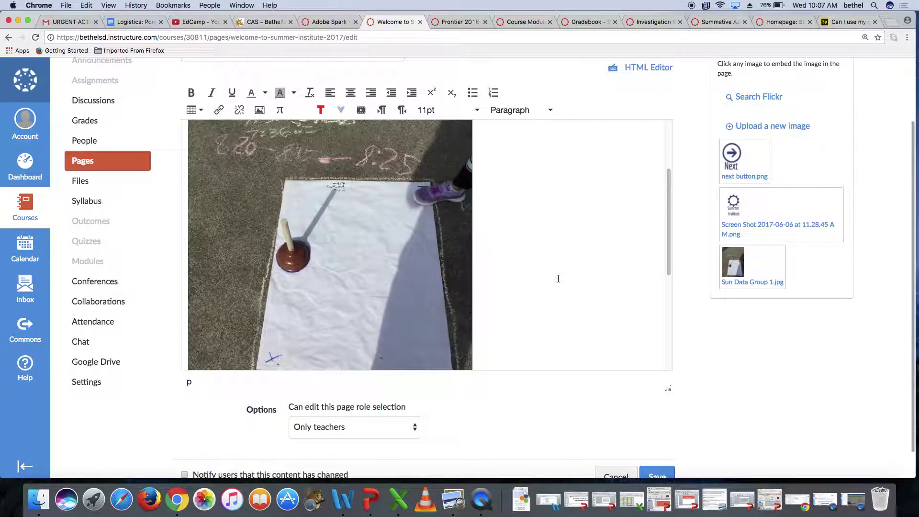
{"action": "scroll", "coordinate": [558, 279], "scroll_direction": "up", "scroll_amount": 5}
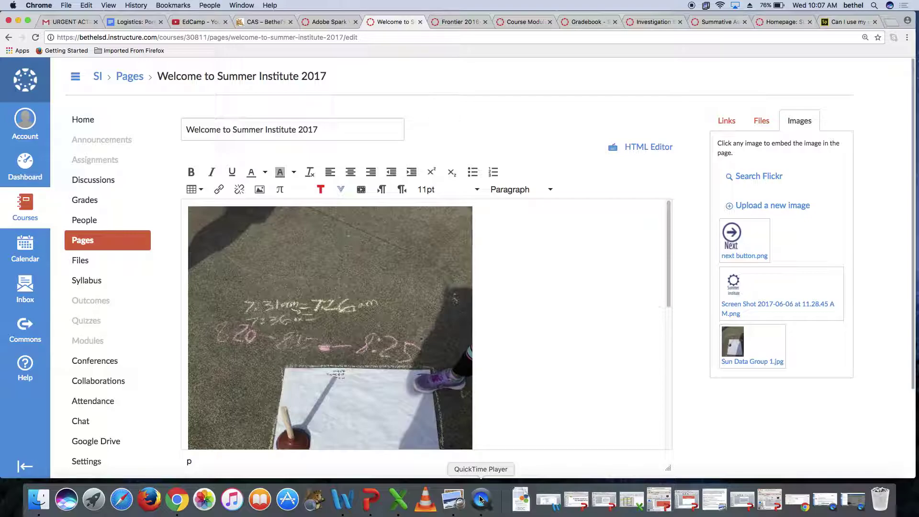
{"action": "left_click", "coordinate": [312, 327]}
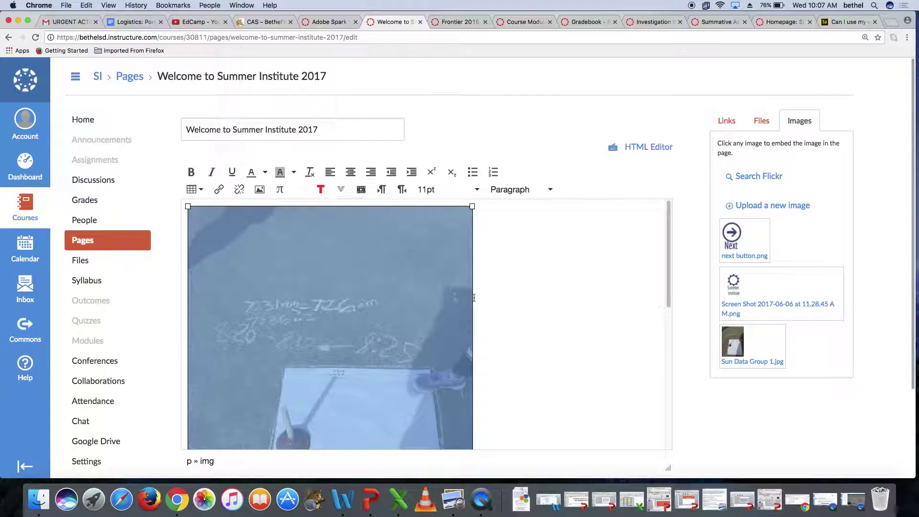
{"action": "left_click", "coordinate": [508, 310]}
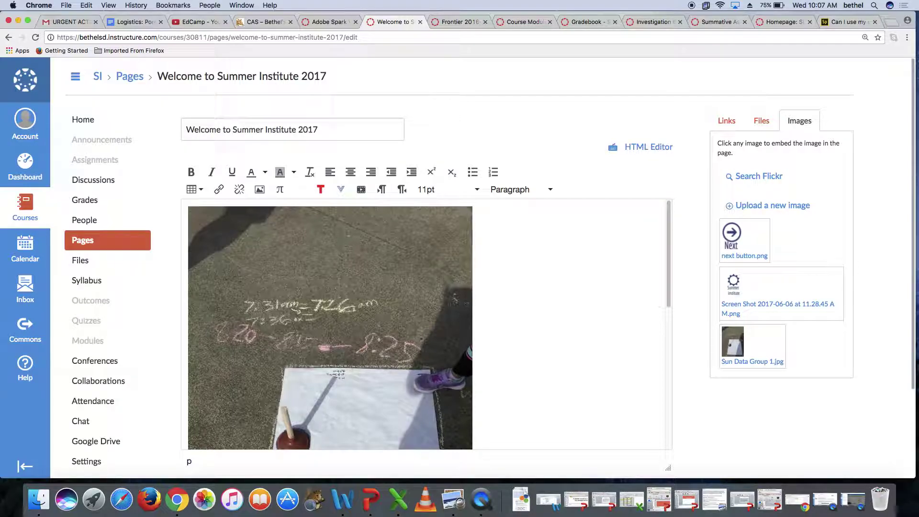
{"action": "left_click", "coordinate": [449, 305]}
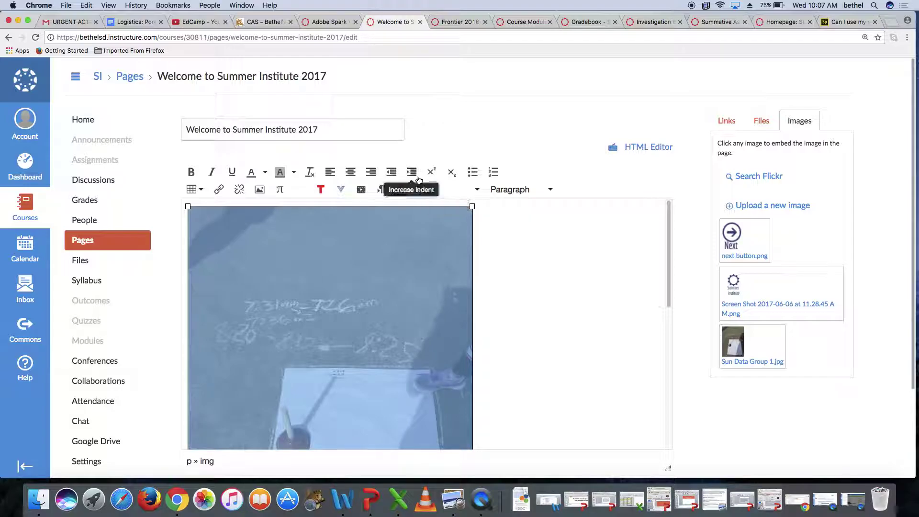
{"action": "left_click", "coordinate": [351, 173]}
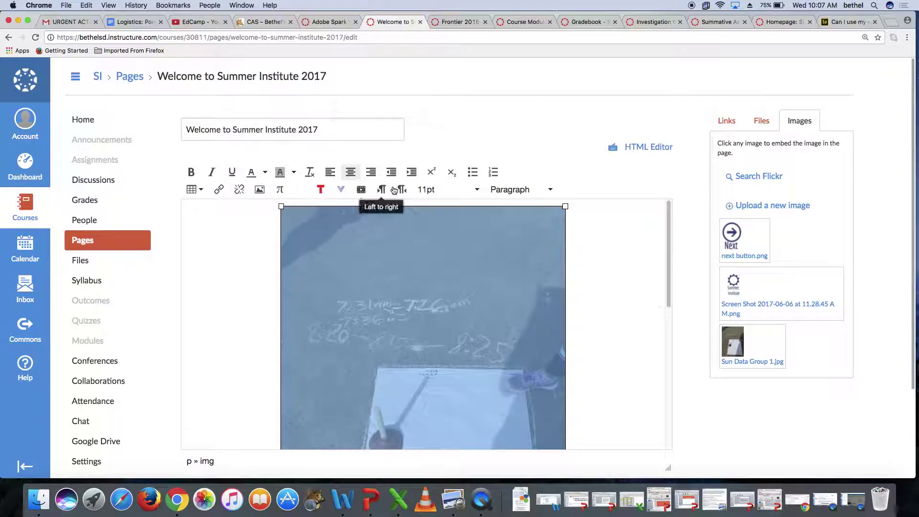
{"action": "left_click", "coordinate": [328, 173]}
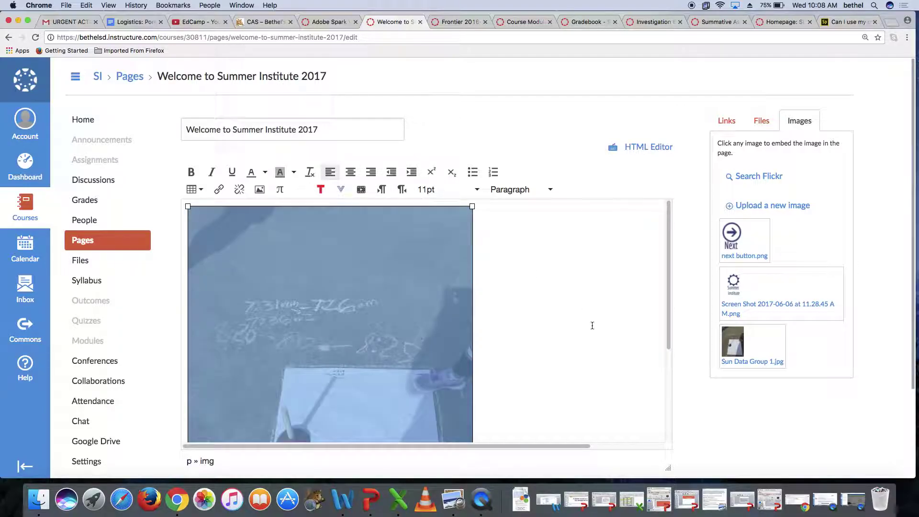
{"action": "left_click", "coordinate": [599, 334]}
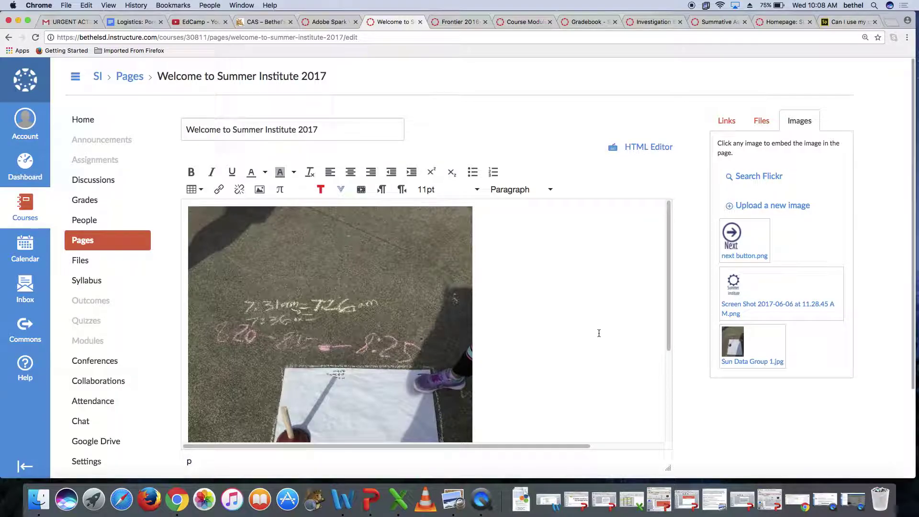
- Retitle the page 'Plunger Sun Data' and apply red text colour to the title
{"action": "triple_click", "coordinate": [309, 134]}
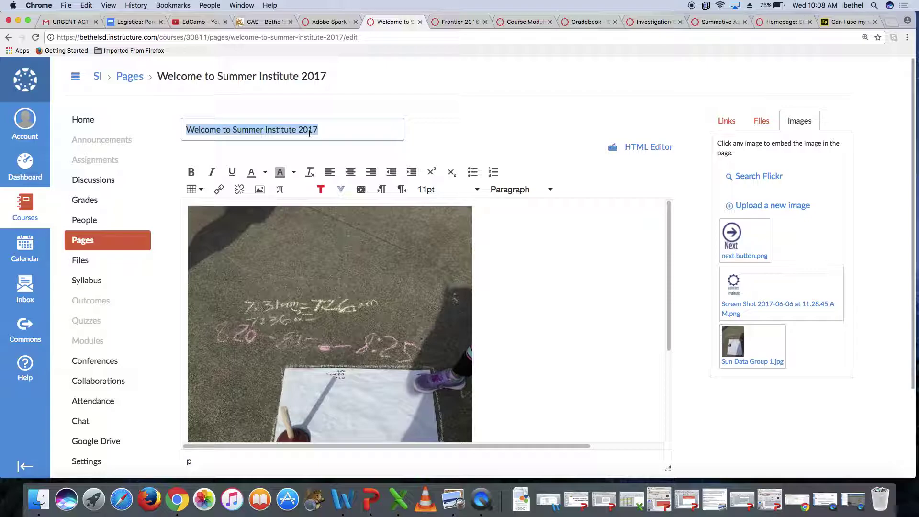
{"action": "type", "text": "SUn"}
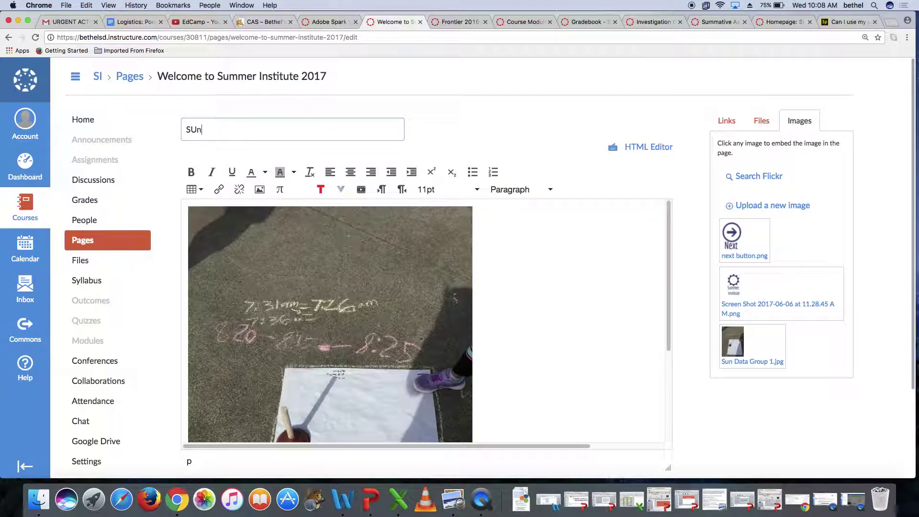
{"action": "type", "text": "Plunger Sun Data"}
{"action": "double_click", "coordinate": [241, 134]}
{"action": "triple_click", "coordinate": [240, 134]}
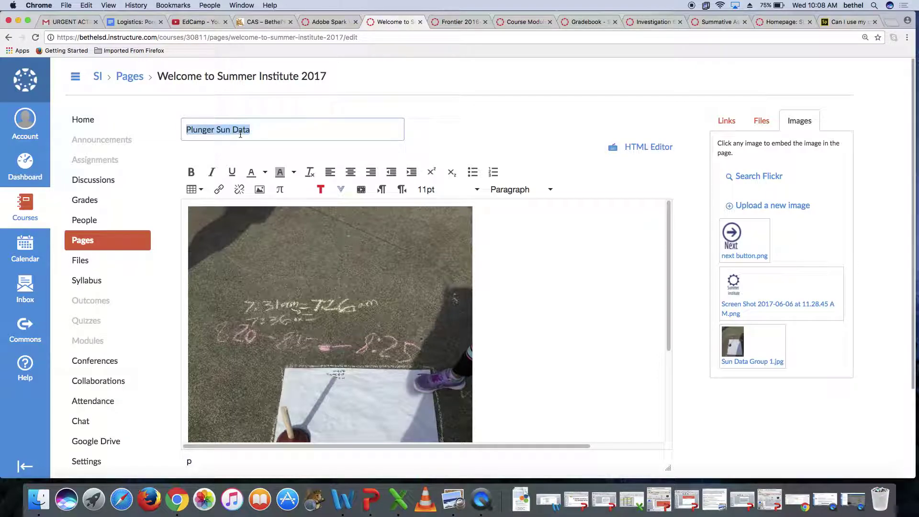
{"action": "left_click", "coordinate": [265, 174]}
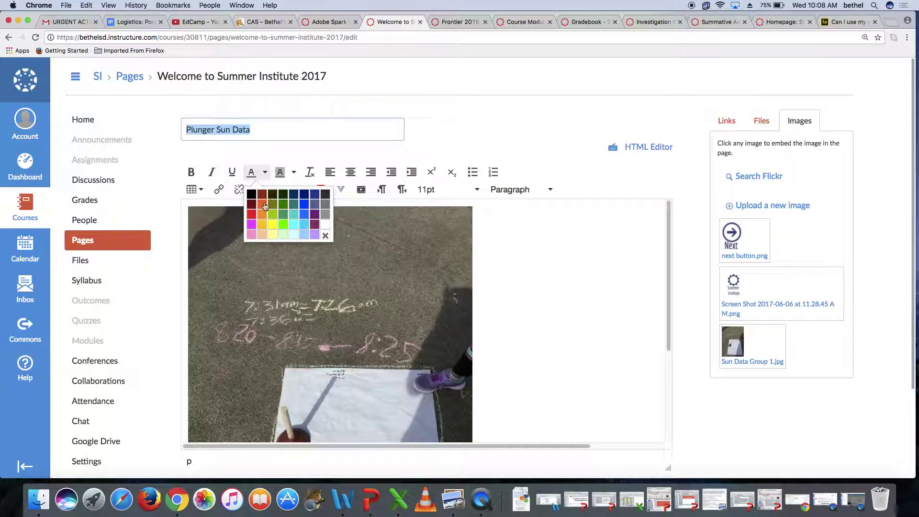
{"action": "left_click", "coordinate": [250, 217]}
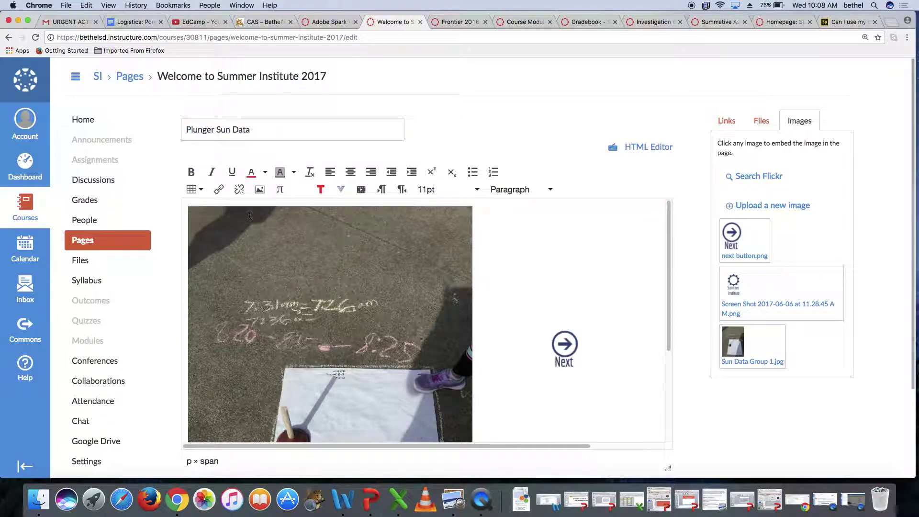
- Insert empty lines before the Summer Institute logo so it drops below the photo
{"action": "scroll", "coordinate": [453, 336], "scroll_direction": "down", "scroll_amount": 5}
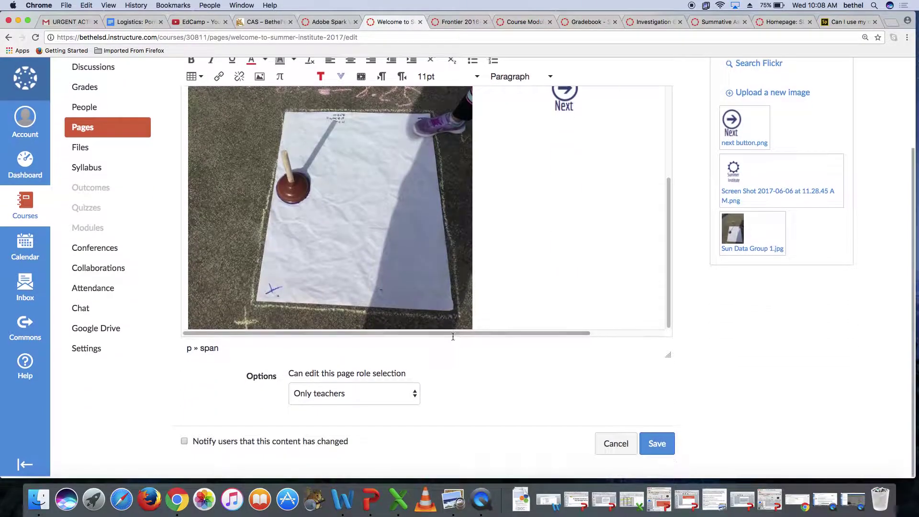
{"action": "scroll", "coordinate": [453, 337], "scroll_direction": "up", "scroll_amount": 5}
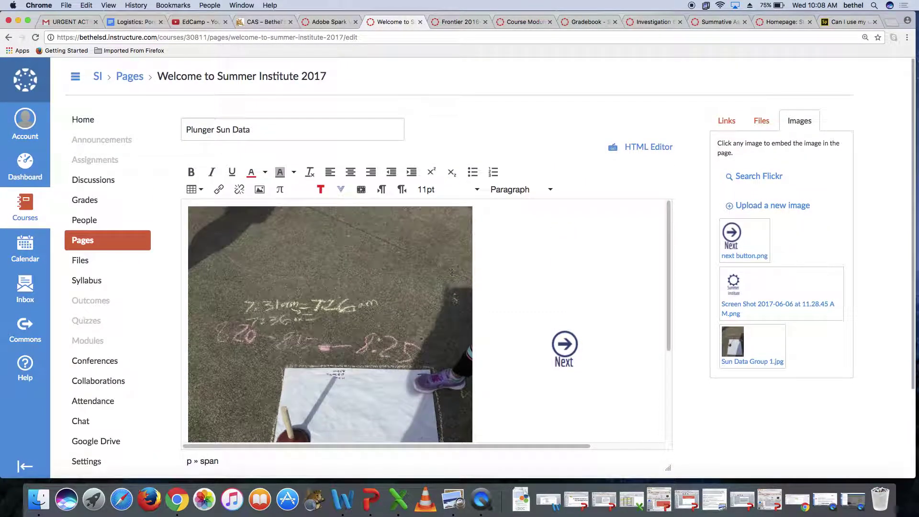
{"action": "scroll", "coordinate": [453, 337], "scroll_direction": "down", "scroll_amount": 5}
{"action": "scroll", "coordinate": [550, 277], "scroll_direction": "up", "scroll_amount": 1}
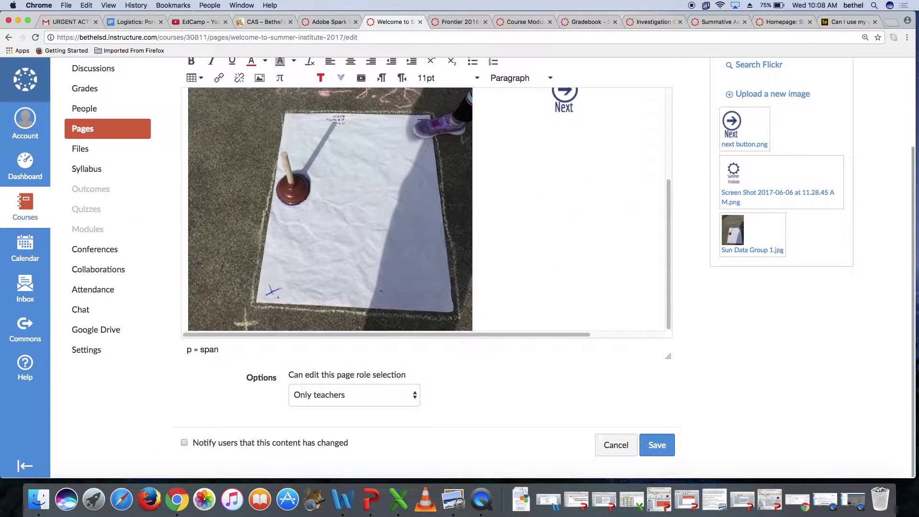
{"action": "left_click", "coordinate": [550, 276]}
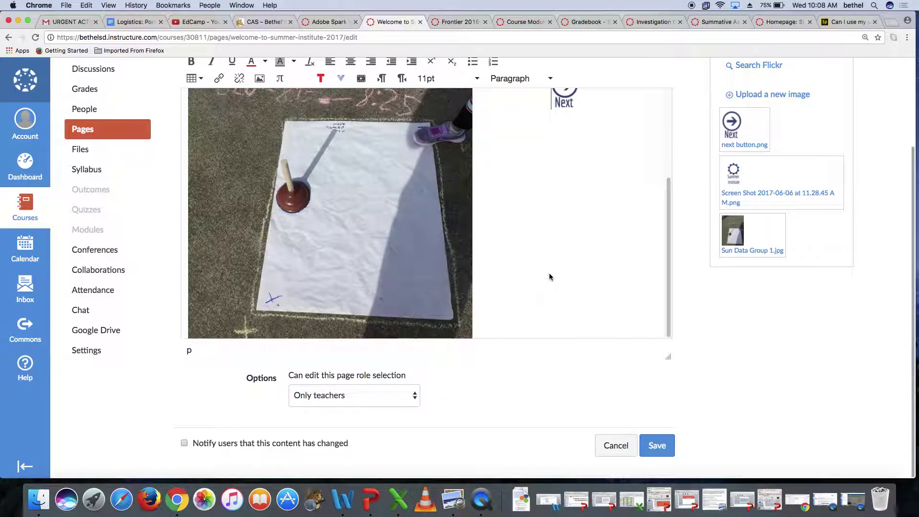
{"action": "scroll", "coordinate": [549, 277], "scroll_direction": "down", "scroll_amount": 1}
{"action": "scroll", "coordinate": [550, 275], "scroll_direction": "up", "scroll_amount": 8}
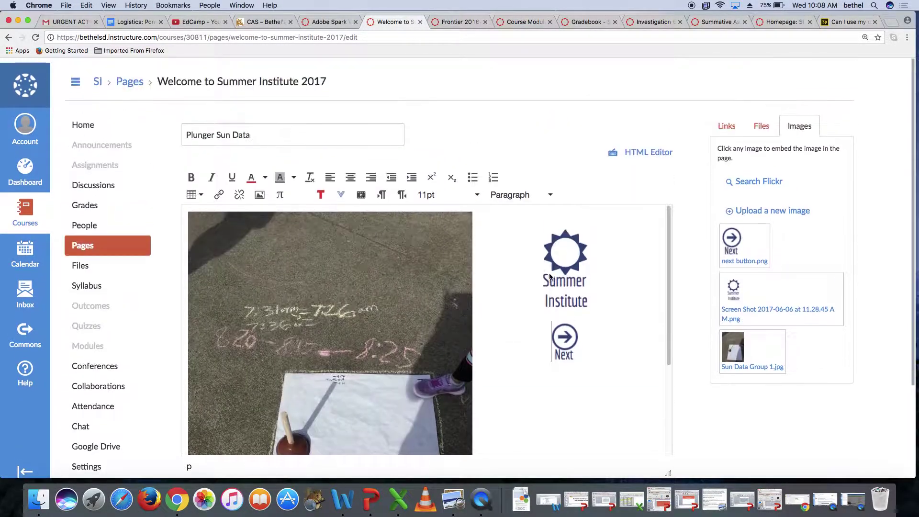
{"action": "left_click", "coordinate": [546, 250]}
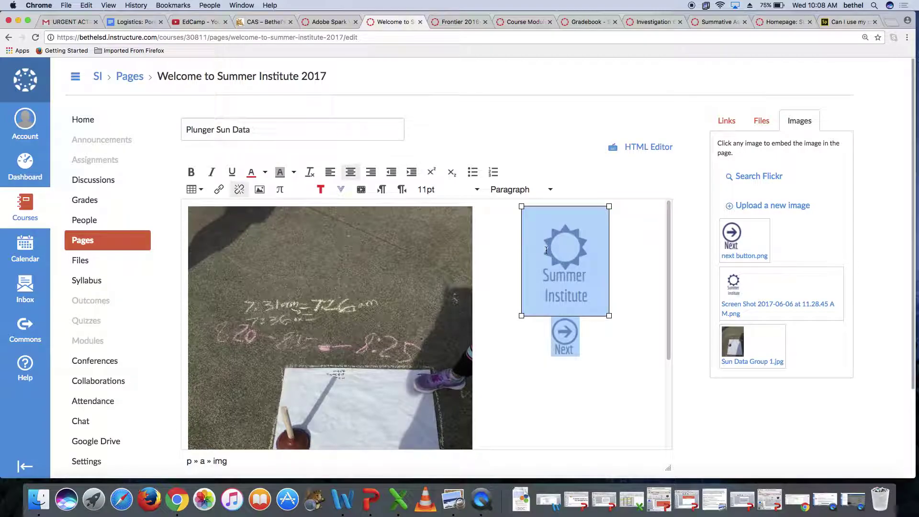
{"action": "left_click", "coordinate": [490, 250]}
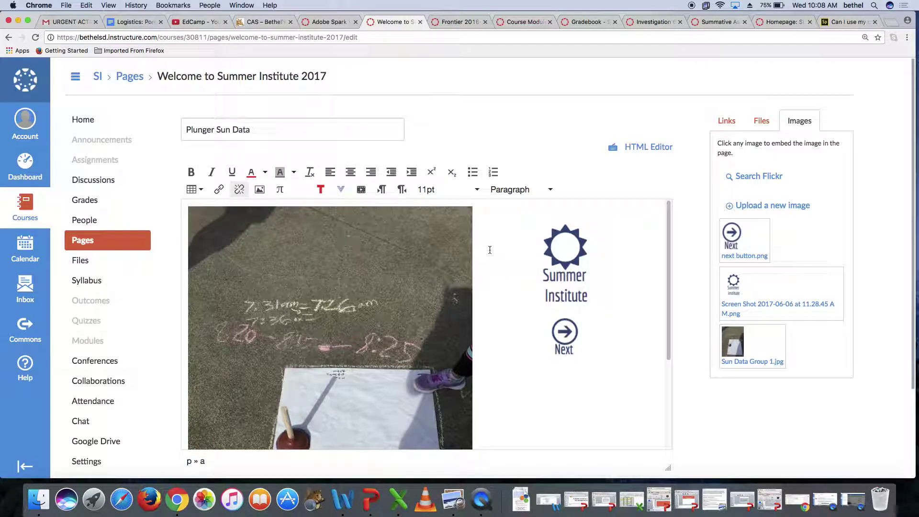
{"action": "key", "text": "Return"}
{"action": "key", "text": "Return"}
{"action": "key", "text": "Return"}
{"action": "key", "text": "Return"}
{"action": "key", "text": "Return"}
{"action": "key", "text": "Return"}
{"action": "key", "text": "Return"}
{"action": "key", "text": "Return"}
{"action": "key", "text": "Return"}
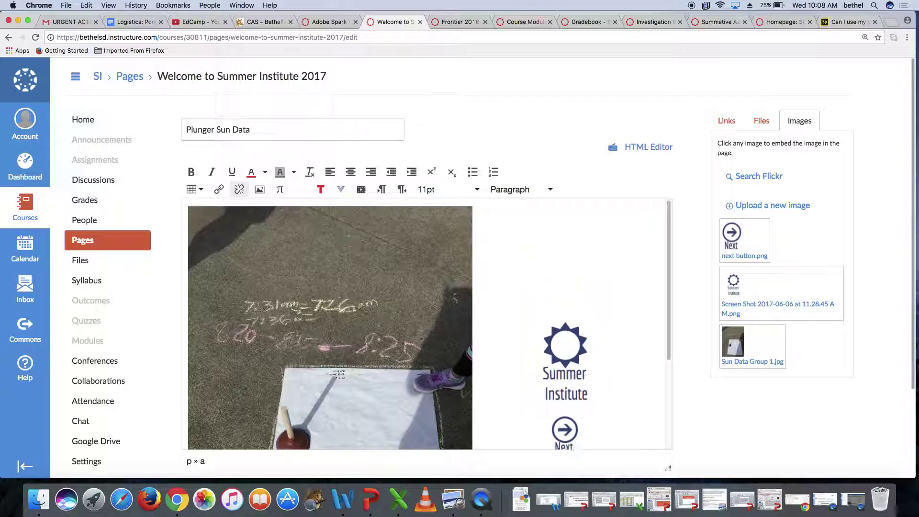
{"action": "key", "text": "Return"}
{"action": "key", "text": "Return"}
{"action": "key", "text": "Return"}
{"action": "key", "text": "Return"}
{"action": "key", "text": "Return"}
{"action": "key", "text": "Return"}
{"action": "key", "text": "Return"}
{"action": "key", "text": "Return"}
{"action": "key", "text": "Return"}
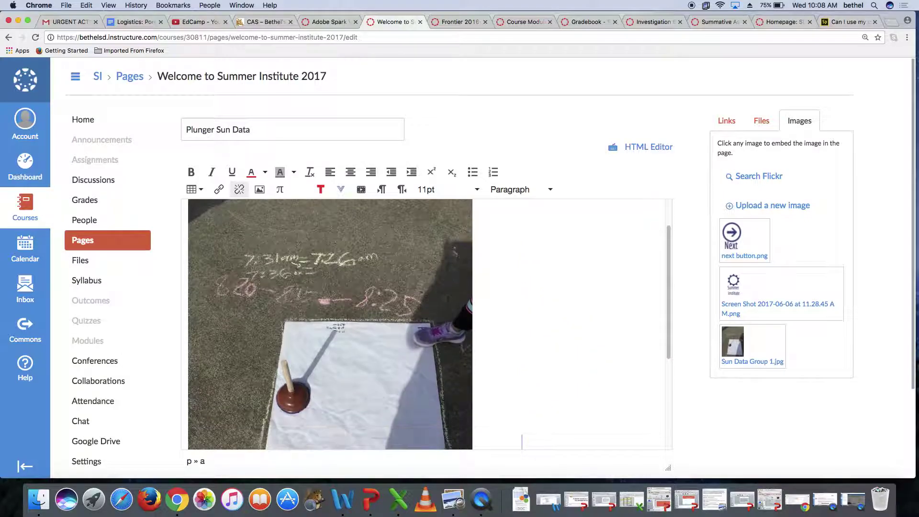
{"action": "key", "text": "Return"}
{"action": "key", "text": "Return"}
{"action": "key", "text": "Return"}
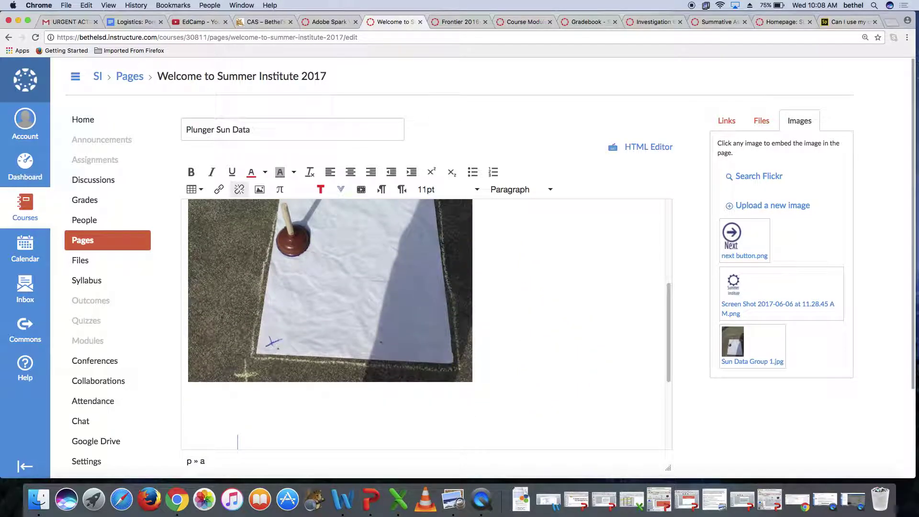
- Center the Summer Institute logo and Next image
{"action": "scroll", "coordinate": [566, 335], "scroll_direction": "down", "scroll_amount": 5}
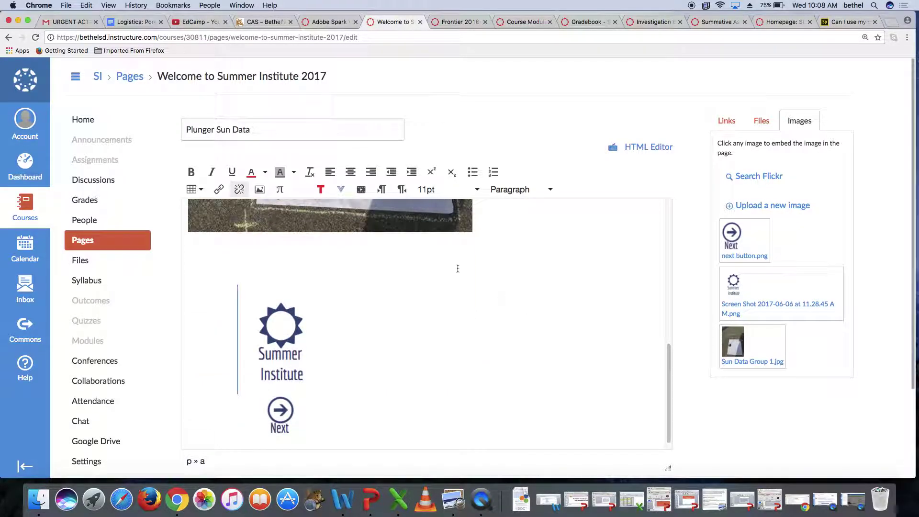
{"action": "left_click", "coordinate": [351, 175]}
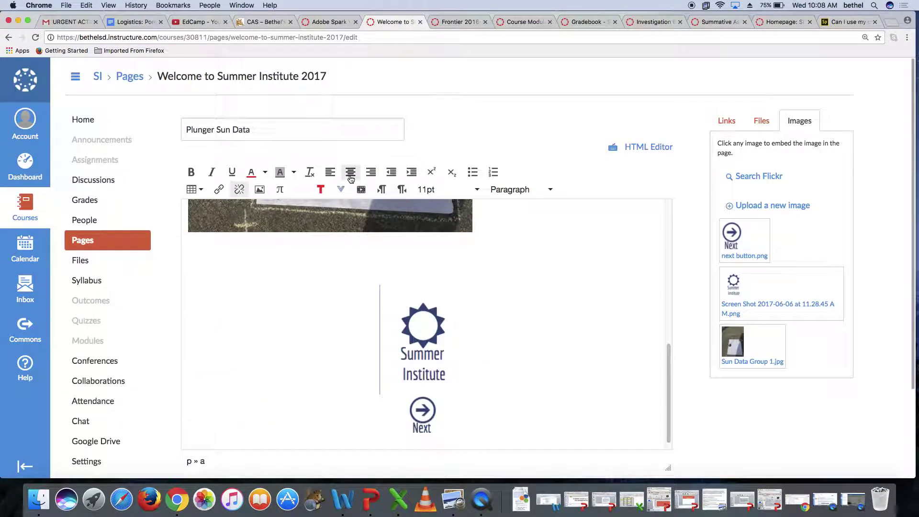
{"action": "left_click", "coordinate": [267, 263]}
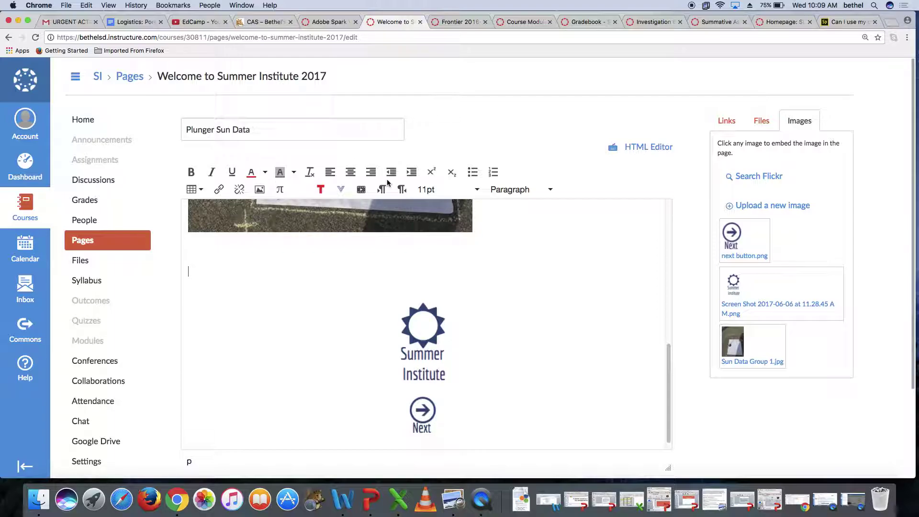
- Add a red 14pt line 'Sun Plunger Data' between the photo and the logo
{"action": "left_click", "coordinate": [425, 191]}
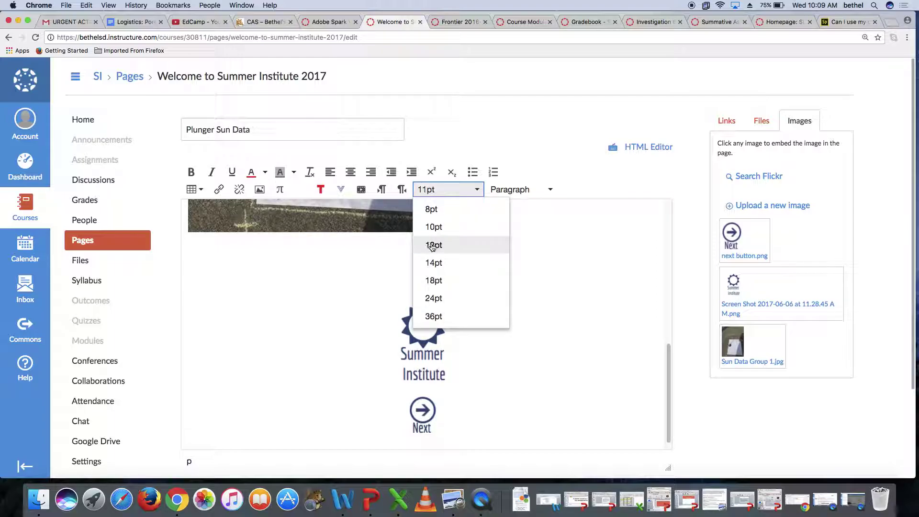
{"action": "left_click", "coordinate": [439, 267]}
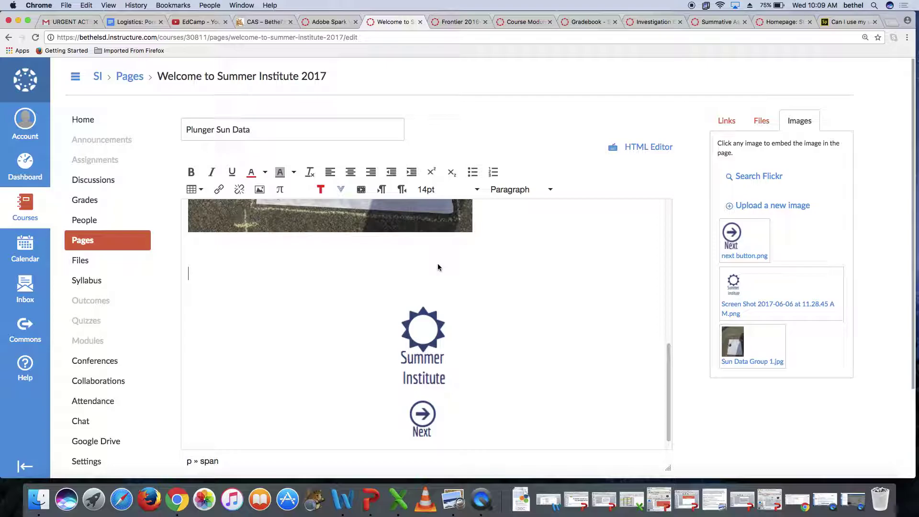
{"action": "type", "text": "Sun"}
{"action": "key", "text": "BackSpace"}
{"action": "key", "text": "BackSpace"}
{"action": "key", "text": "BackSpace"}
{"action": "left_click", "coordinate": [265, 172]}
{"action": "left_click", "coordinate": [248, 214]}
{"action": "key", "text": "Return"}
{"action": "type", "text": "S"}
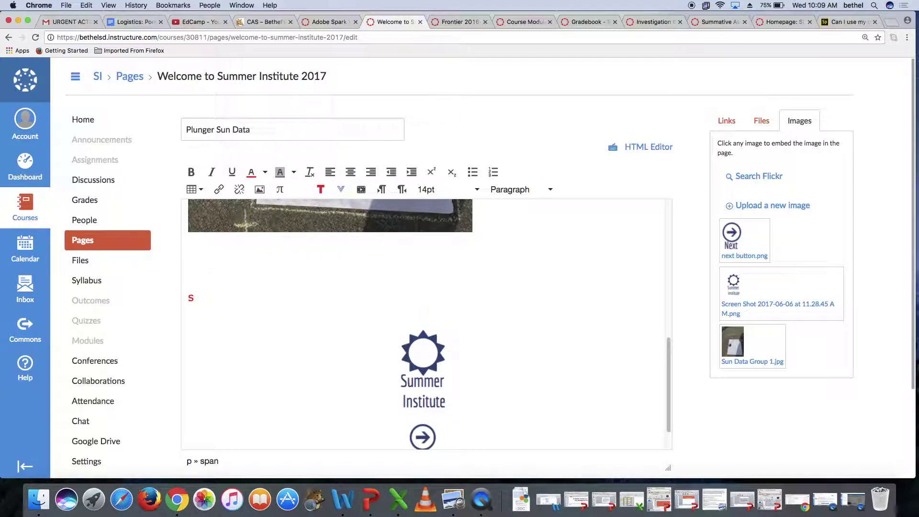
{"action": "type", "text": "SUun"}
{"action": "key", "text": "BackSpace"}
{"action": "key", "text": "BackSpace"}
{"action": "key", "text": "BackSpace"}
{"action": "type", "text": "un Plunger Data"}
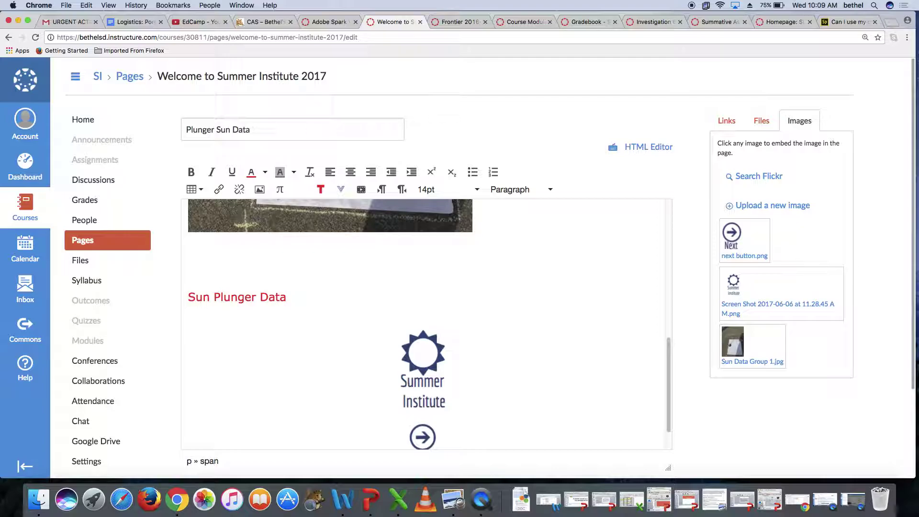
- Enlarge the Sun Plunger Data line to 18pt
{"action": "triple_click", "coordinate": [243, 297]}
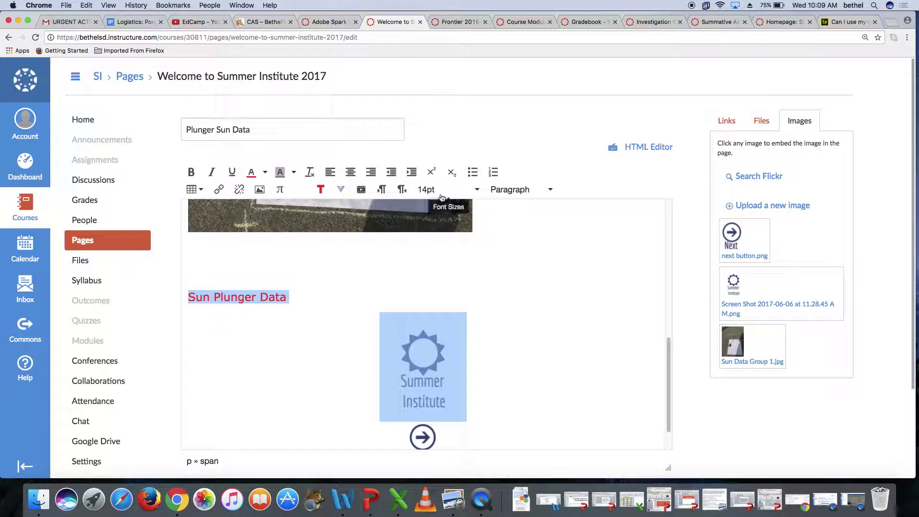
{"action": "left_click", "coordinate": [431, 191]}
{"action": "left_click", "coordinate": [429, 281]}
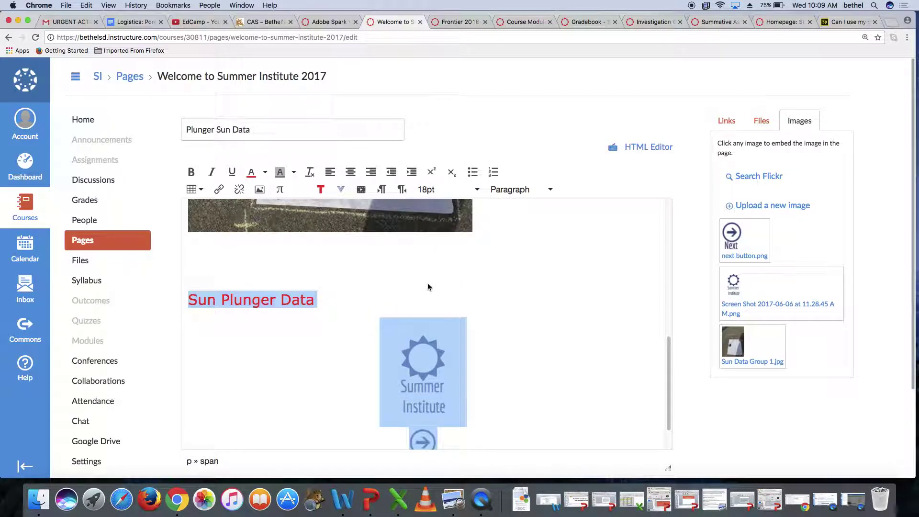
{"action": "left_click", "coordinate": [379, 282]}
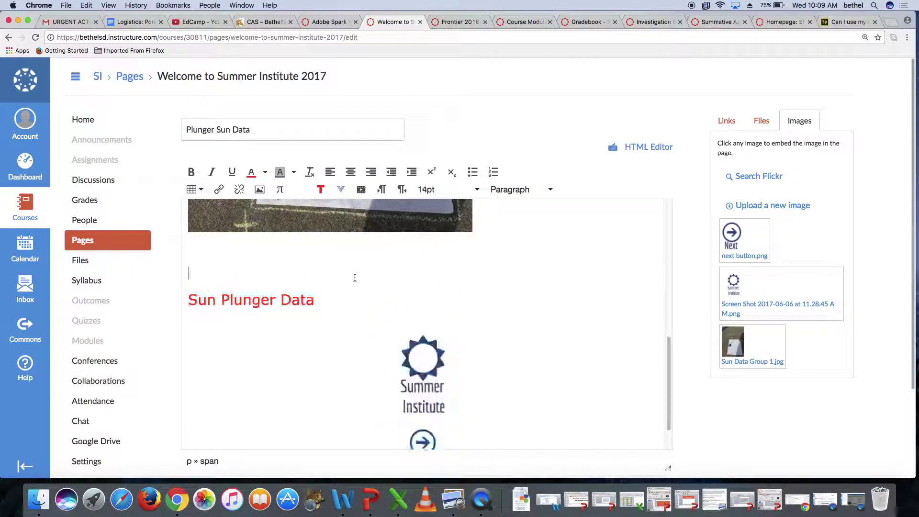
- Recolour the Sun Plunger Data heading from red to blue
{"action": "left_click", "coordinate": [297, 295]}
{"action": "key", "text": "super+a"}
{"action": "double_click", "coordinate": [271, 298]}
{"action": "left_click", "coordinate": [327, 301]}
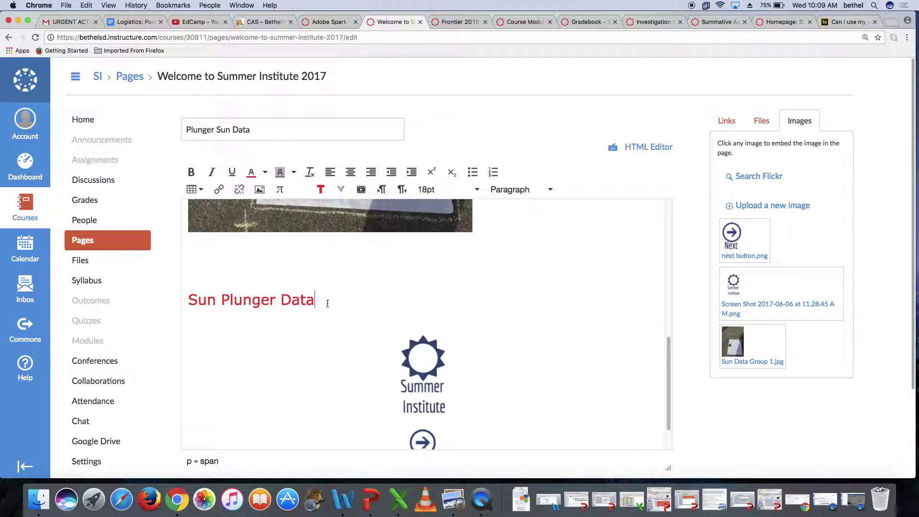
{"action": "left_click_drag", "start_coordinate": [318, 300], "coordinate": [186, 297]}
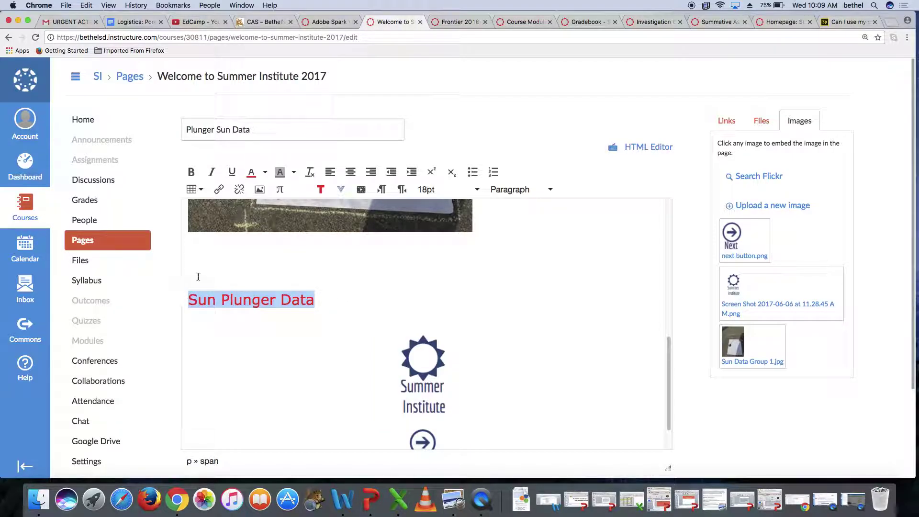
{"action": "left_click", "coordinate": [265, 172]}
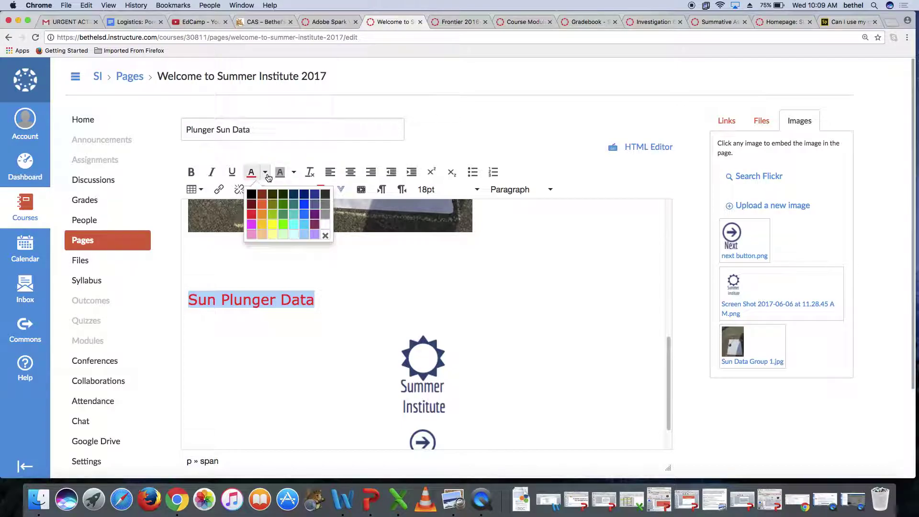
{"action": "left_click", "coordinate": [304, 204]}
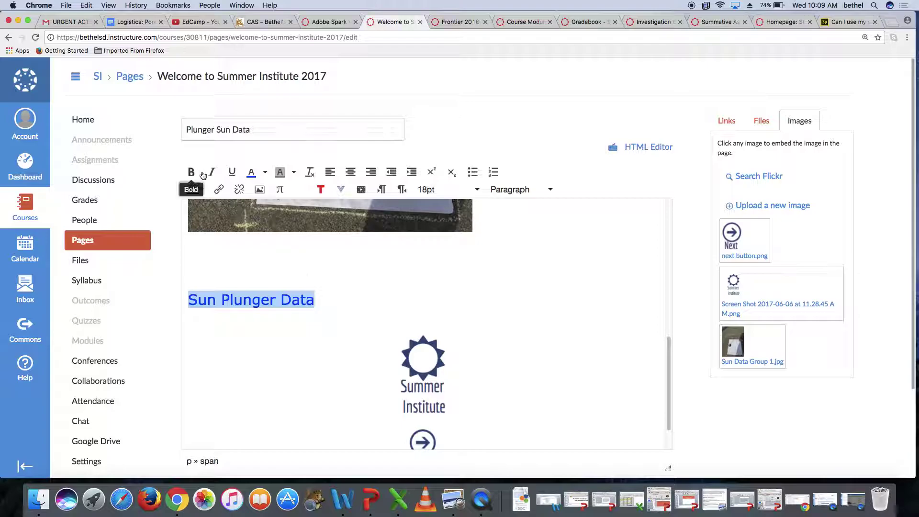
{"action": "left_click", "coordinate": [339, 287]}
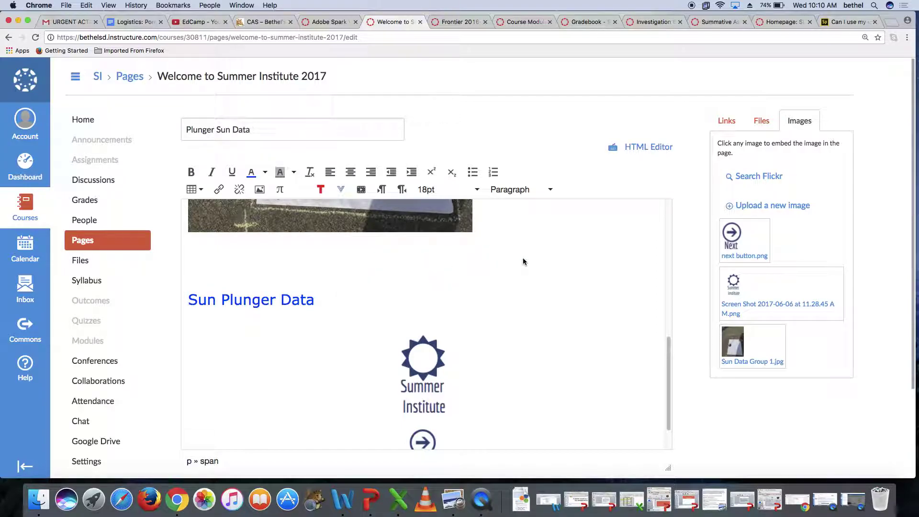
- Save the page so it displays as the Plunger Sun Data front page
{"action": "scroll", "coordinate": [524, 261], "scroll_direction": "down", "scroll_amount": 5}
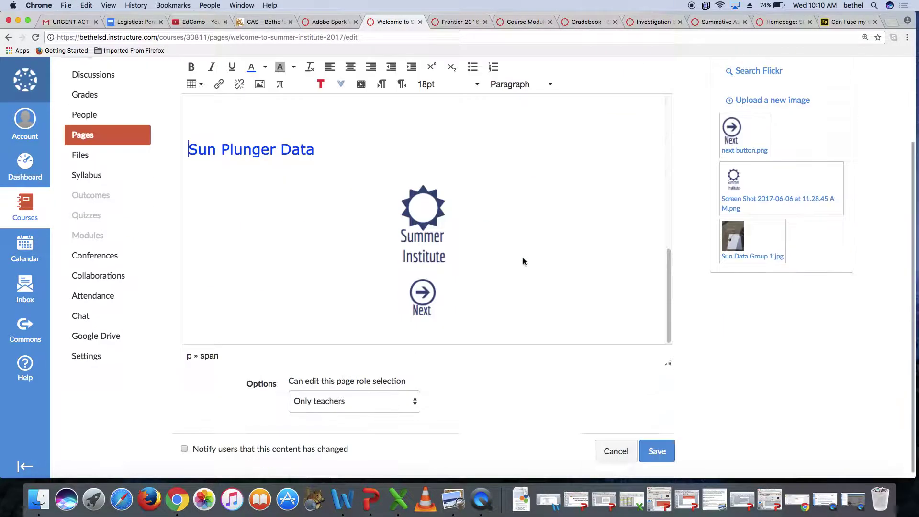
{"action": "left_click", "coordinate": [667, 445]}
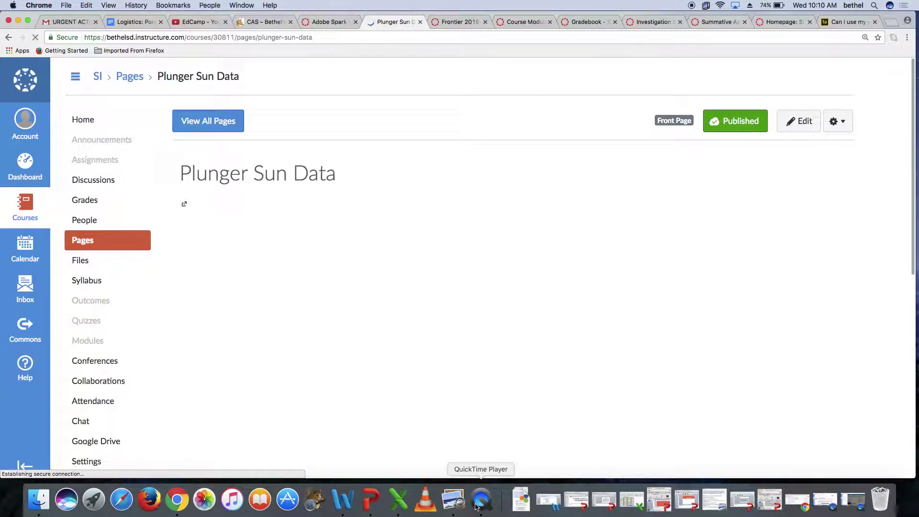
{"action": "right_click", "coordinate": [477, 506]}
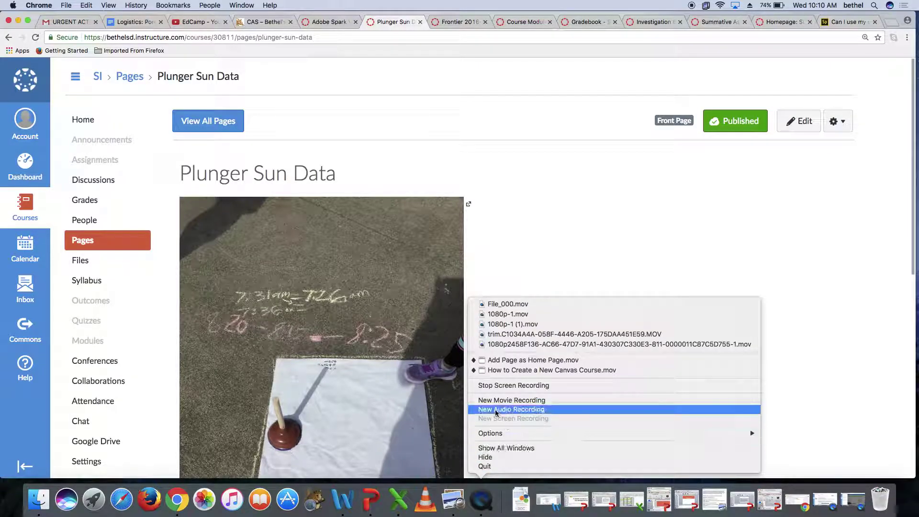